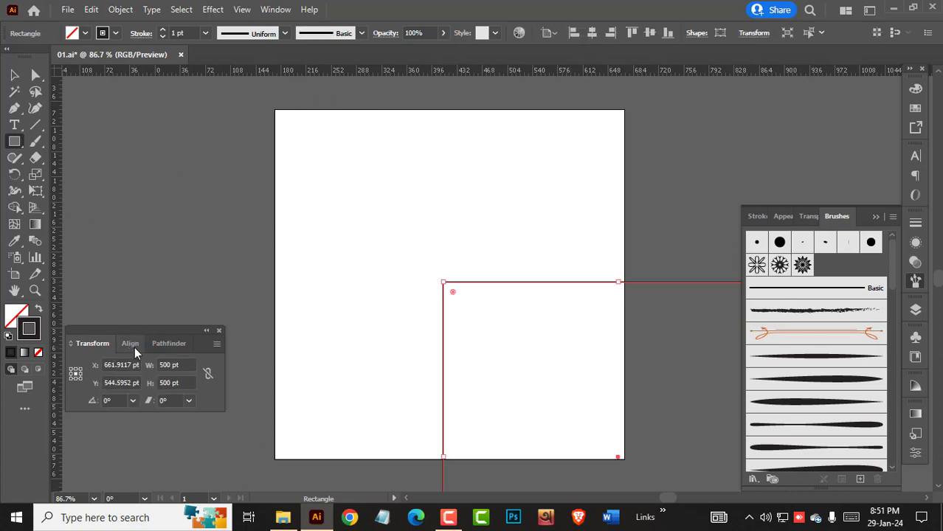
# Step: Centre the 500 pt square on the artboard horizontally and vertically, and set its stroke weight to 0.25 pt
pyautogui.click(131, 345)
pyautogui.click(103, 382)
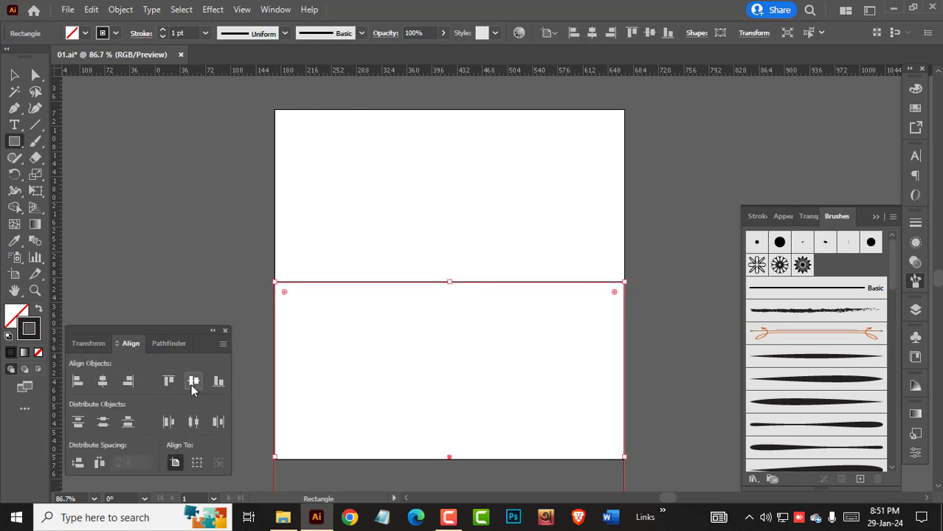
pyautogui.click(192, 381)
pyautogui.click(207, 34)
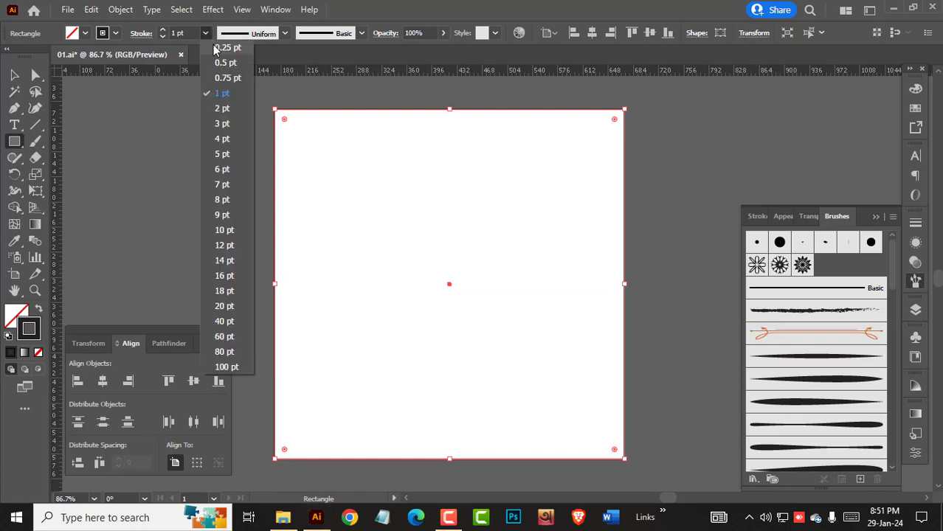
pyautogui.click(221, 48)
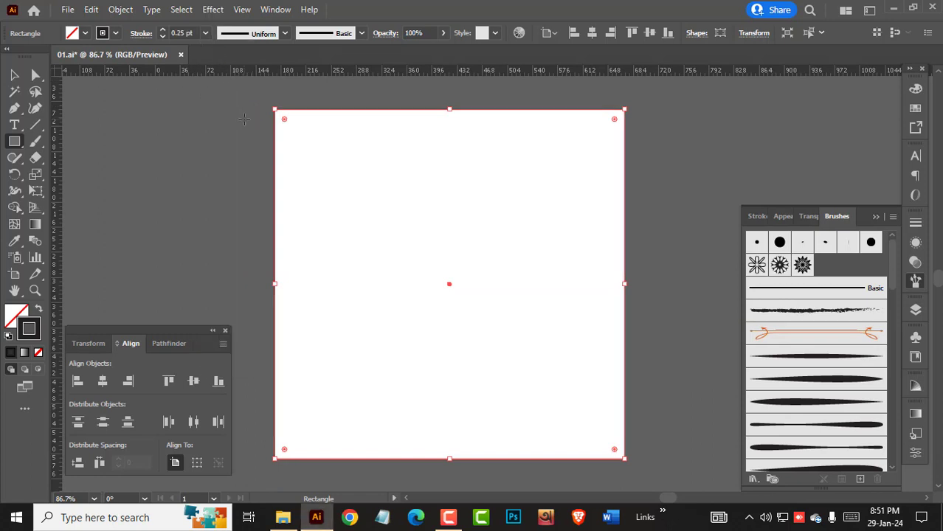
pyautogui.hotkey('ctrl', 'shift', 'a')
# Step: Draw a vertical line about 548 pt long across the artboard and centre it horizontally
pyautogui.click(35, 124)
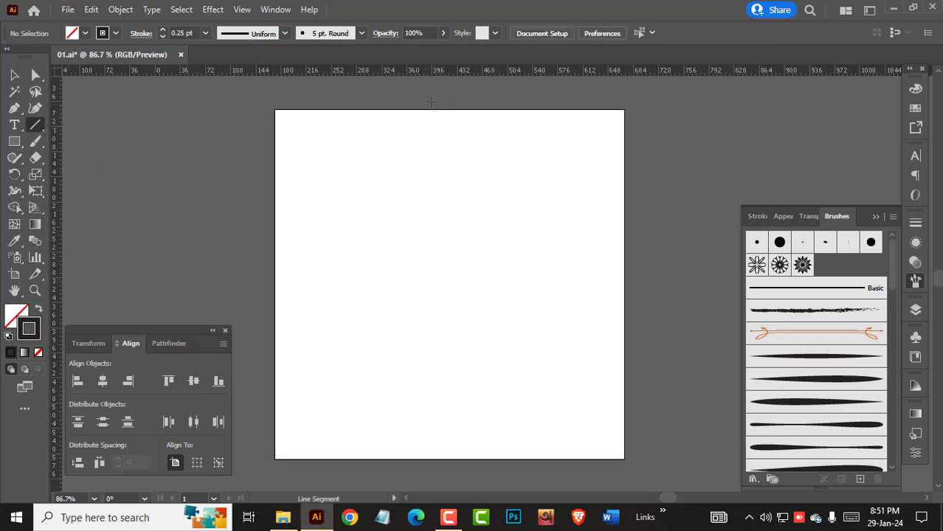
pyautogui.moveTo(432, 96); pyautogui.dragTo(433, 479)
pyautogui.press('v')
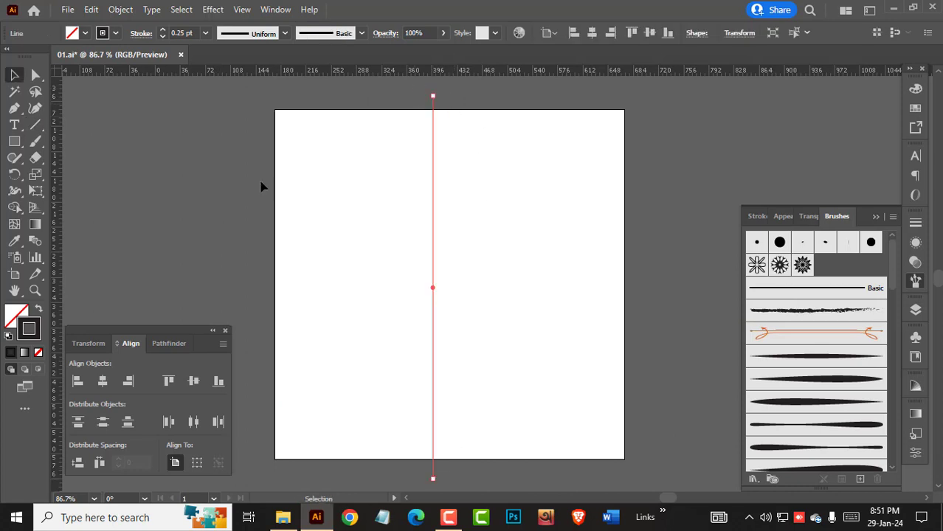
pyautogui.click(107, 381)
pyautogui.hotkey('ctrl', 'shift', 'a')
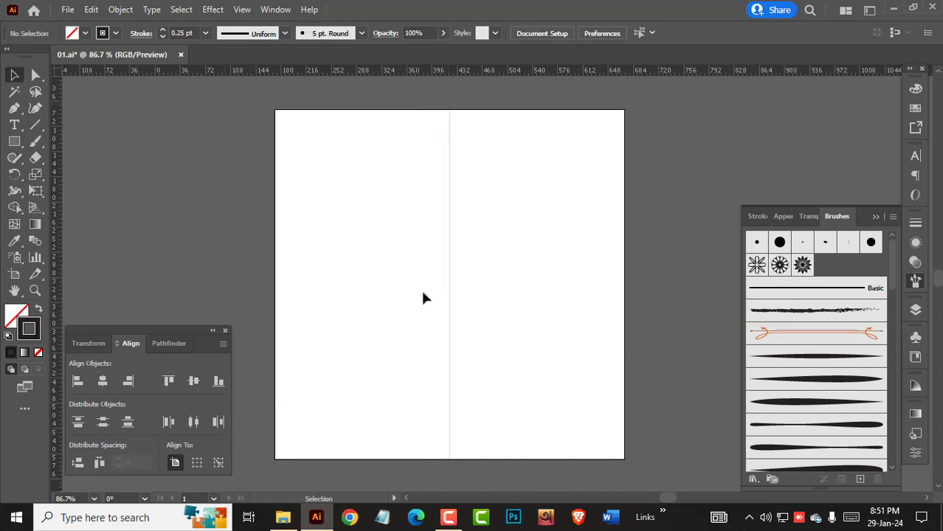
# Step: Draw a 250 × 500 pt rectangle over the artboard's left half and make it the clipping mask of Layer 2
pyautogui.click(14, 141)
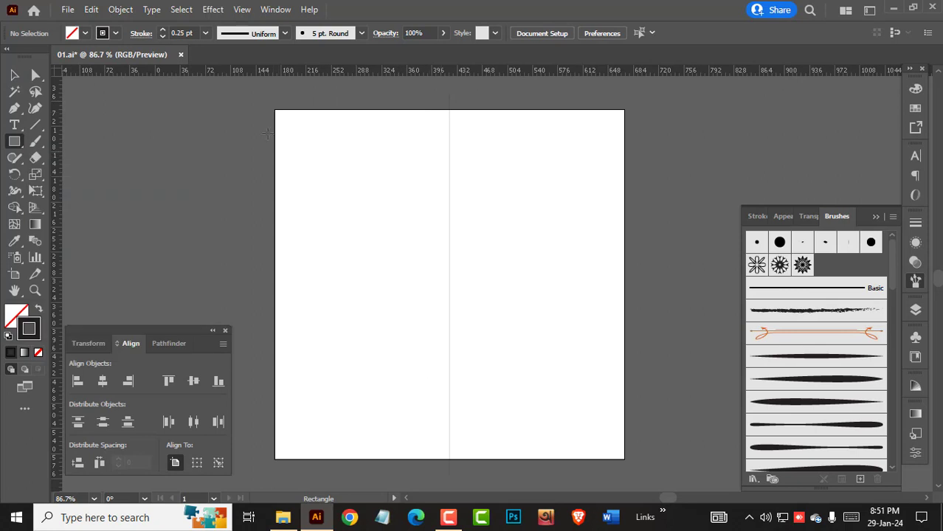
pyautogui.moveTo(275, 111)
pyautogui.mouseDown()
pyautogui.moveTo(387, 364)
pyautogui.moveTo(455, 463)
pyautogui.mouseUp()
pyautogui.click(925, 313)
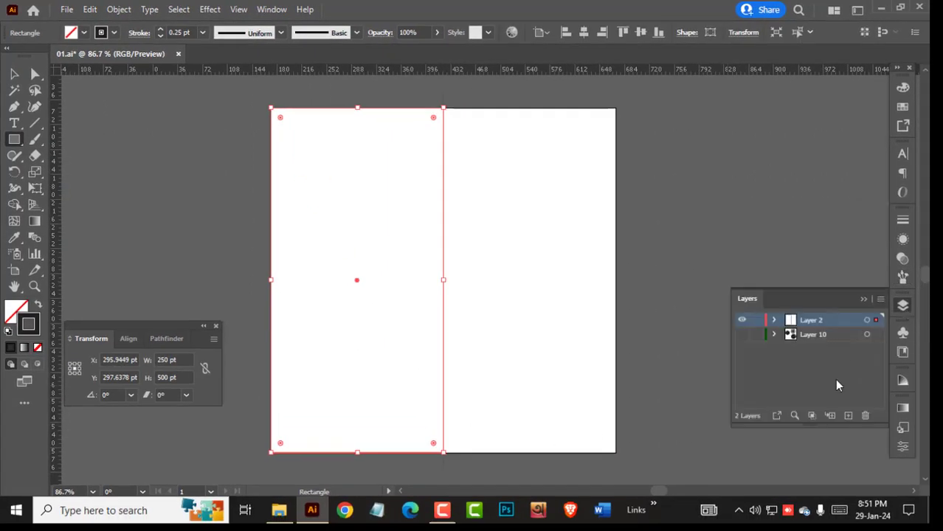
pyautogui.click(812, 418)
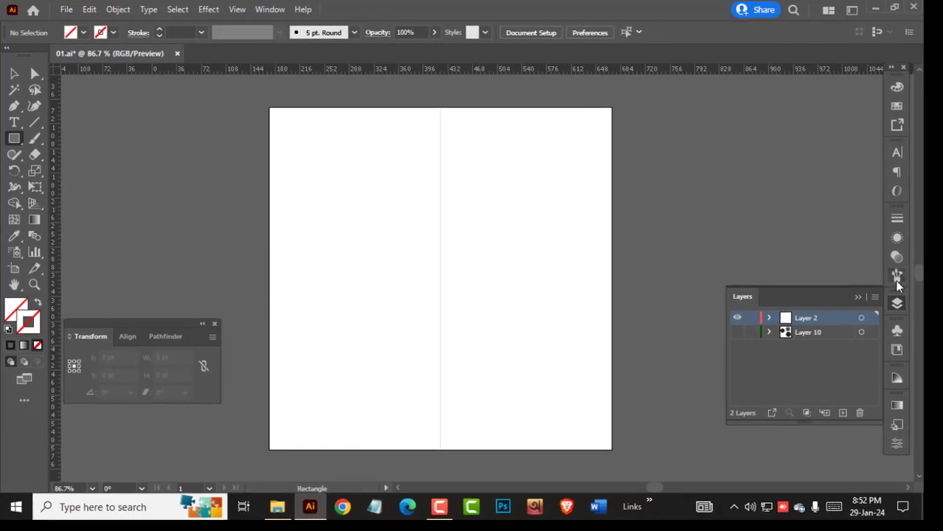
# Step: Paint a curvy test stroke across the lower part of the centre line with a tapered art brush
pyautogui.click(896, 275)
pyautogui.click(797, 371)
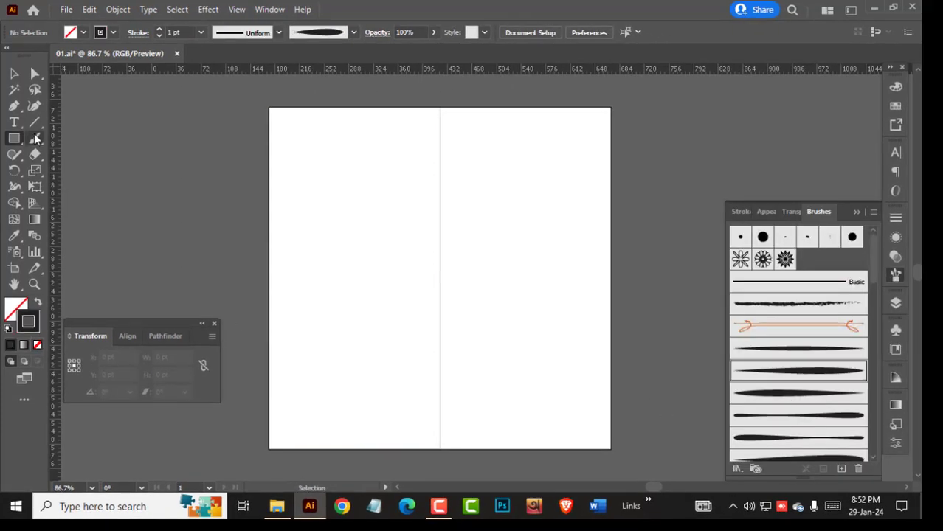
pyautogui.moveTo(452, 360); pyautogui.dragTo(437, 339)
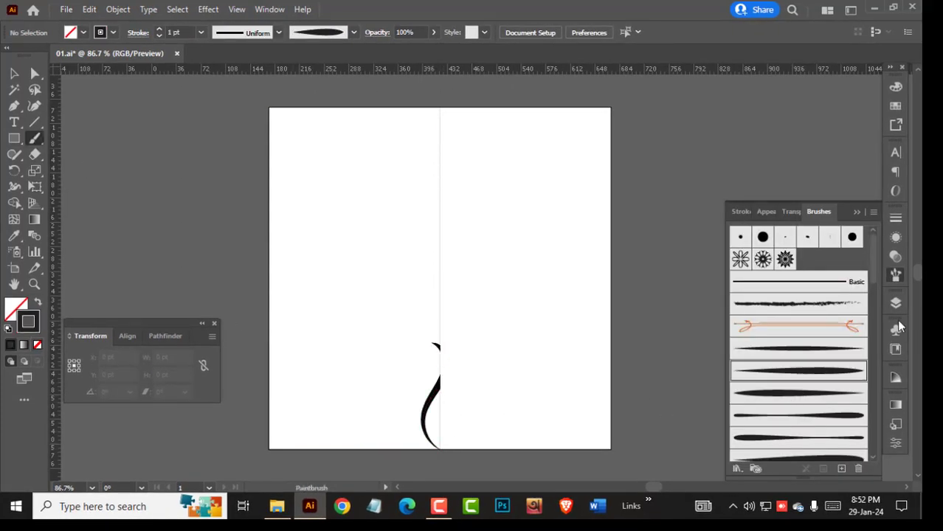
# Step: Apply a Transform effect to the whole of Layer 2 with Reflect X enabled and a mirrored copy
pyautogui.click(895, 303)
pyautogui.hotkey('ctrl', 'a')
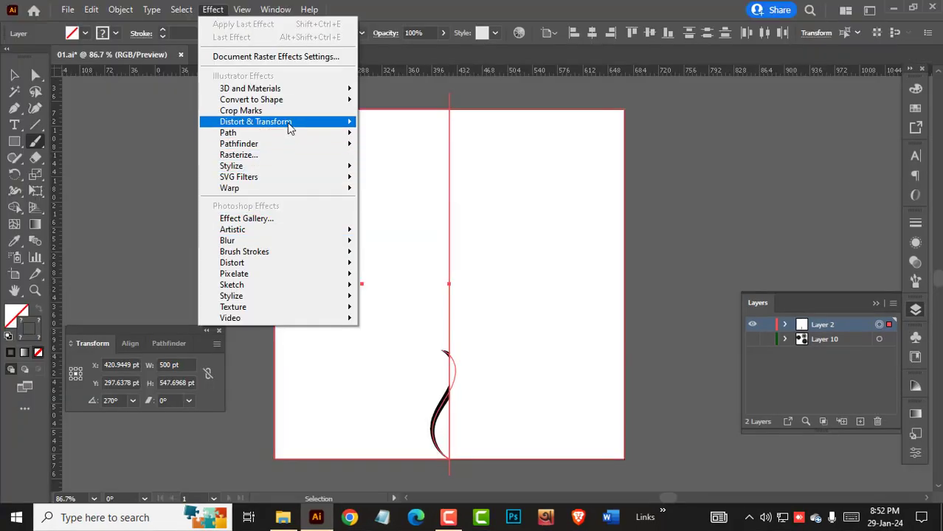
pyautogui.moveTo(289, 127)
pyautogui.click(434, 172)
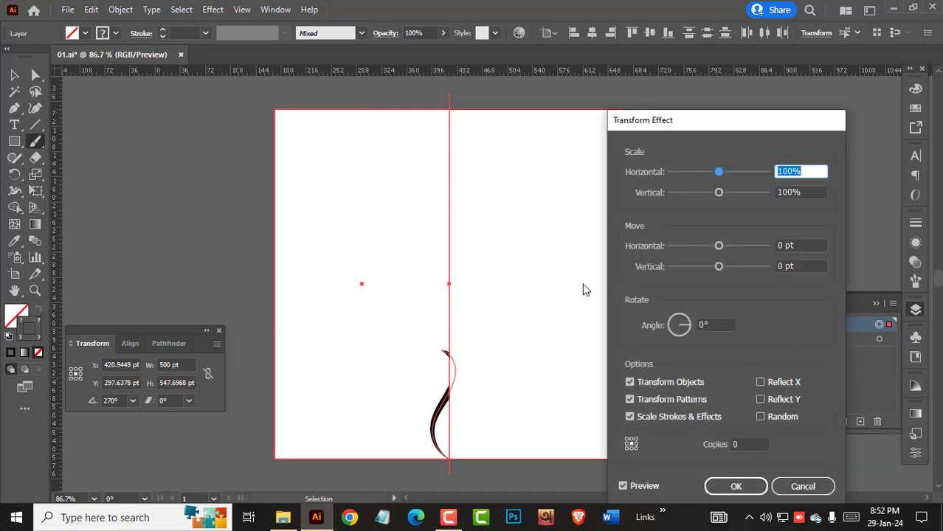
pyautogui.click(760, 382)
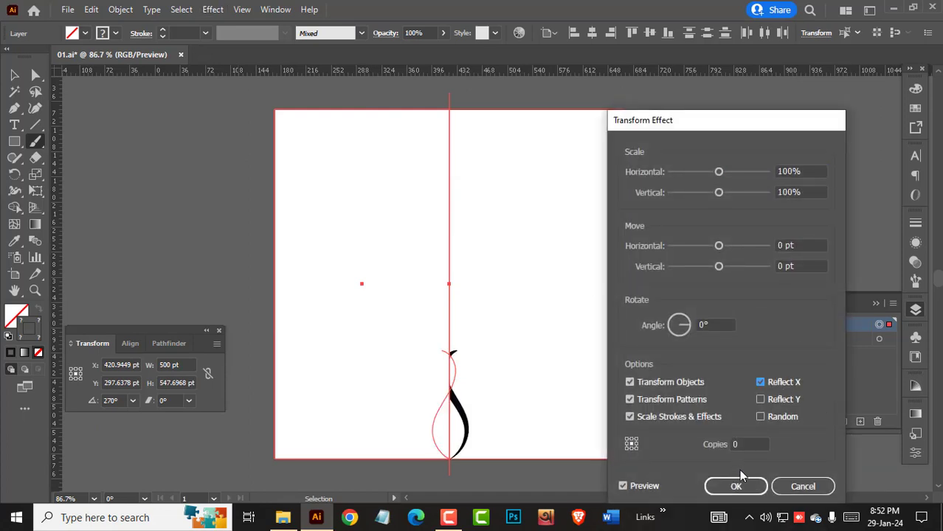
pyautogui.click(742, 444)
pyautogui.click(739, 487)
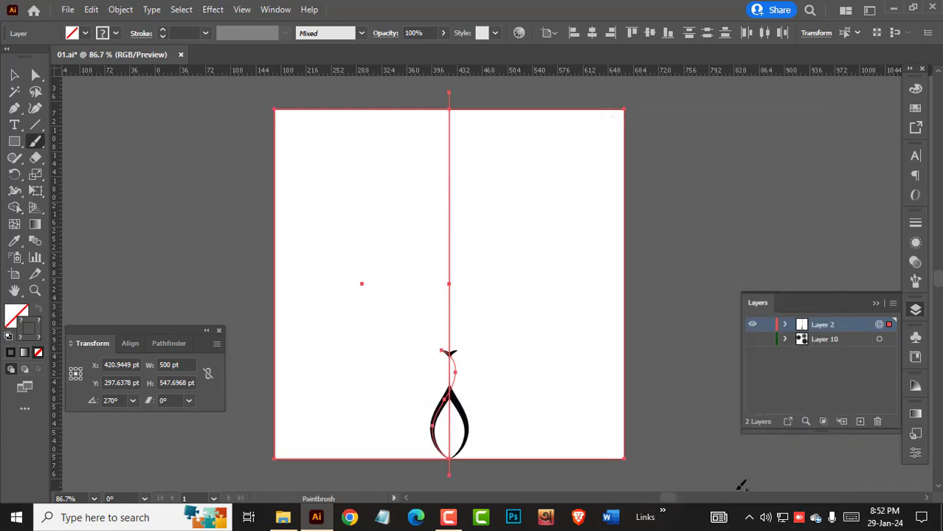
# Step: Delete the painted brush stroke at the lower centre of the artboard
pyautogui.keyDown('ctrl'); pyautogui.click(674, 418); pyautogui.keyUp('ctrl')
pyautogui.keyDown('ctrl'); pyautogui.click(439, 415); pyautogui.keyUp('ctrl')
pyautogui.press('Delete')
pyautogui.moveTo(476, 170); pyautogui.dragTo(493, 198)
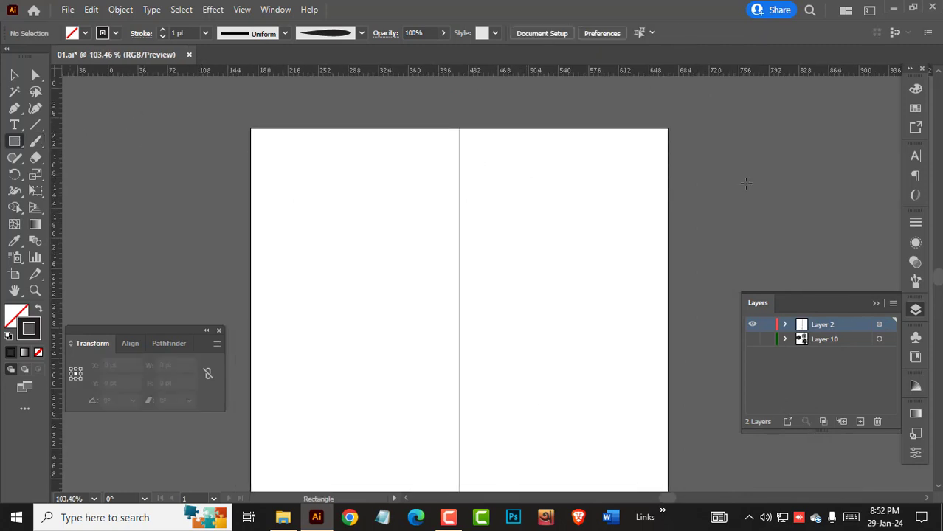
pyautogui.moveTo(459, 128); pyautogui.dragTo(563, 424)
pyautogui.press('p')
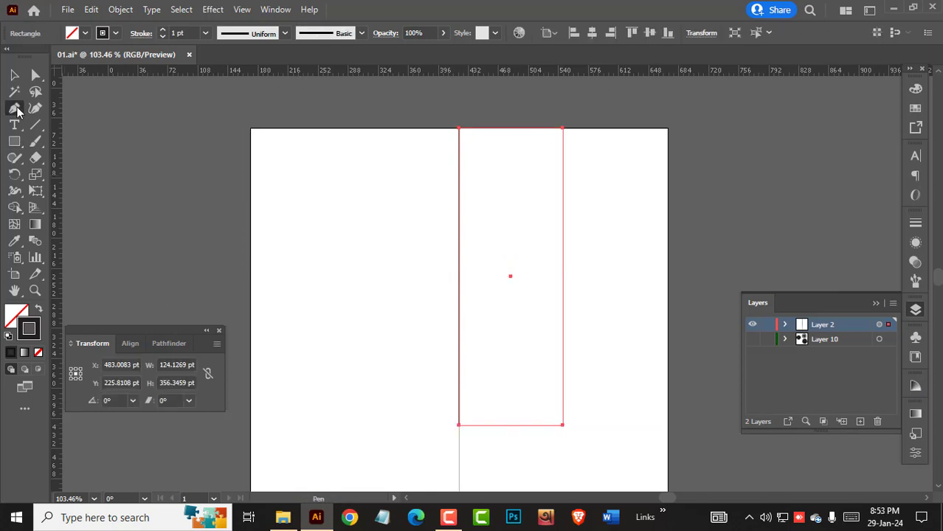
pyautogui.click(562, 353)
pyautogui.keyDown('ctrl'); pyautogui.click(599, 443); pyautogui.keyUp('ctrl')
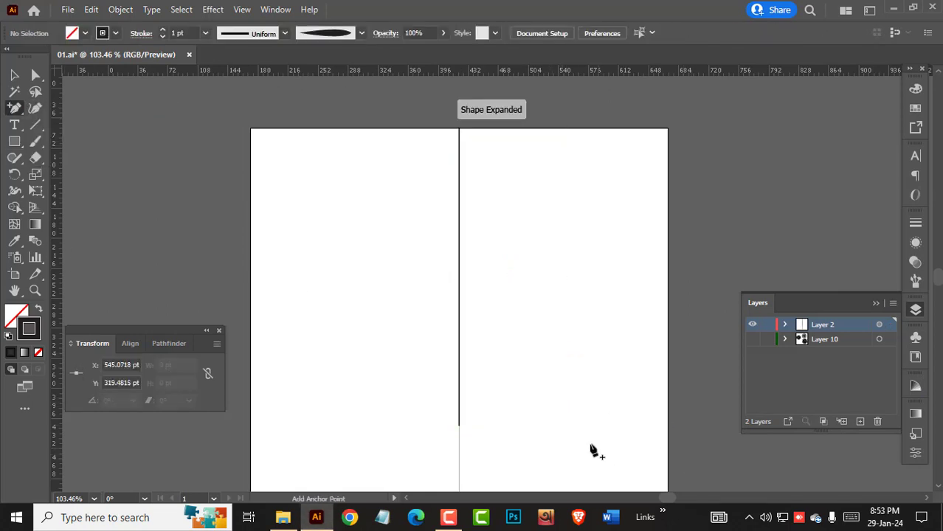
pyautogui.press('a')
pyautogui.click(562, 426)
pyautogui.moveTo(564, 428); pyautogui.dragTo(489, 415)
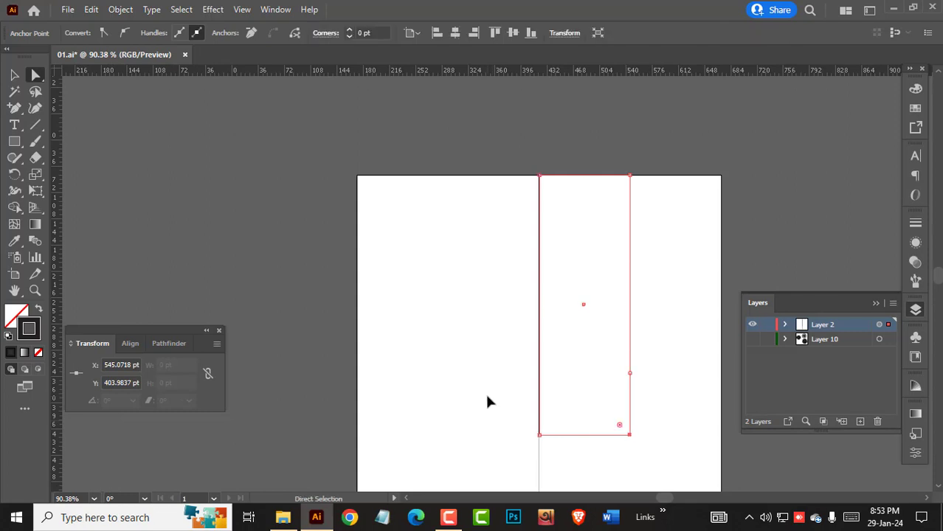
pyautogui.click(484, 392)
pyautogui.moveTo(523, 337); pyautogui.dragTo(478, 297)
pyautogui.click(784, 324)
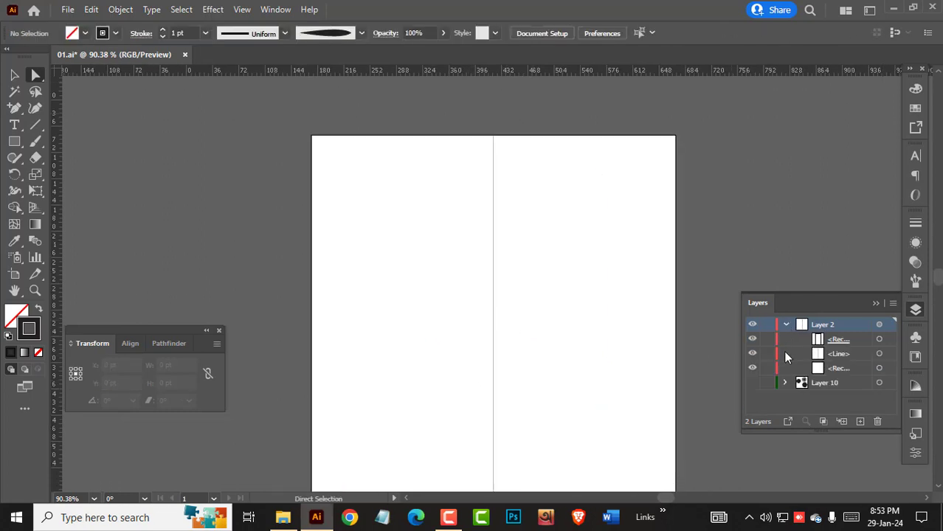
pyautogui.click(784, 324)
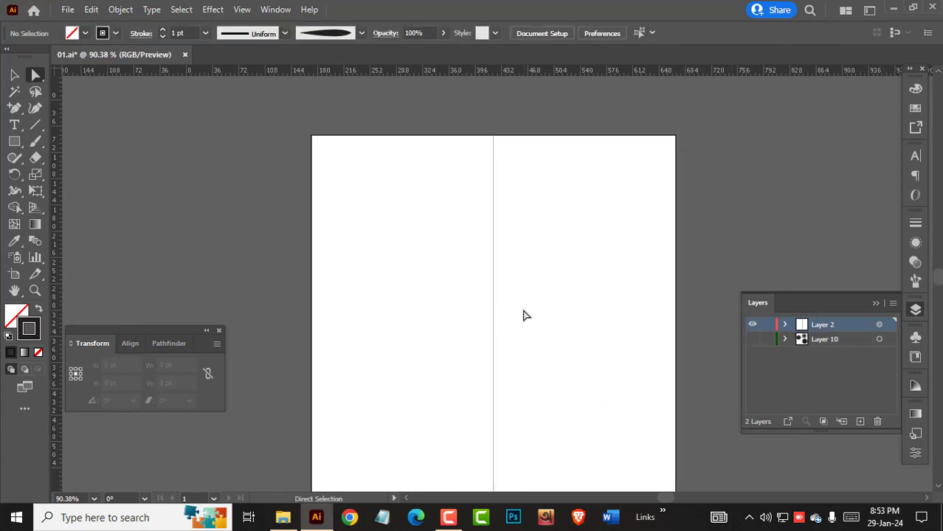
pyautogui.click(17, 143)
pyautogui.moveTo(494, 139); pyautogui.dragTo(580, 316)
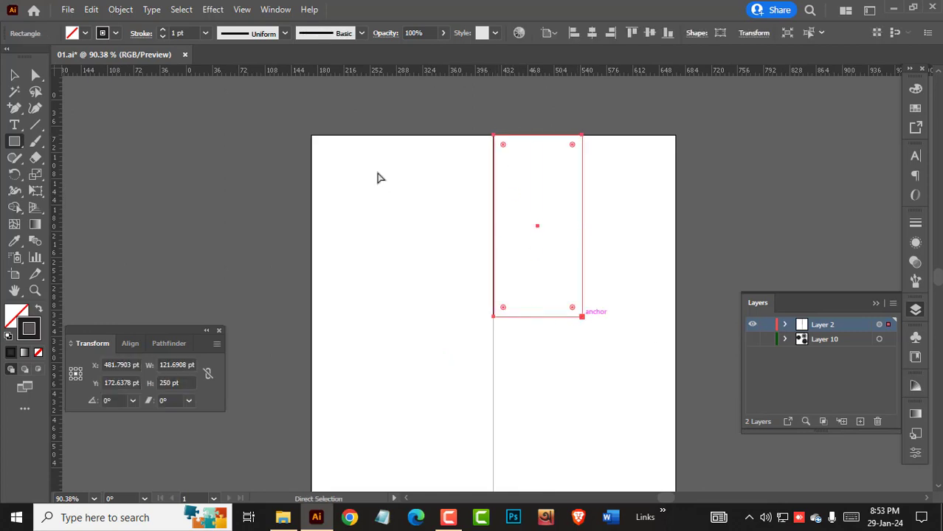
# Step: Draw a rectangle against the centre line's left side and resize it to about 98 × 379 pt, starting at the artboard's top edge
pyautogui.moveTo(369, 142)
pyautogui.mouseDown()
pyautogui.moveTo(481, 361)
pyautogui.moveTo(493, 362)
pyautogui.mouseUp()
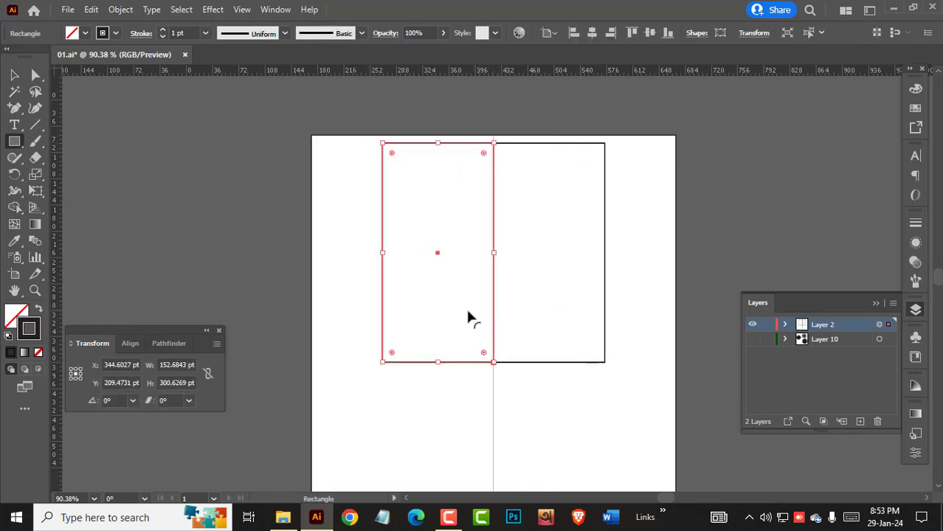
pyautogui.press('v')
pyautogui.moveTo(383, 252); pyautogui.dragTo(428, 253)
pyautogui.moveTo(463, 143); pyautogui.dragTo(464, 135)
pyautogui.moveTo(462, 366); pyautogui.dragTo(461, 410)
pyautogui.moveTo(451, 316); pyautogui.dragTo(429, 273)
pyautogui.moveTo(408, 230); pyautogui.dragTo(402, 231)
pyautogui.click(713, 218)
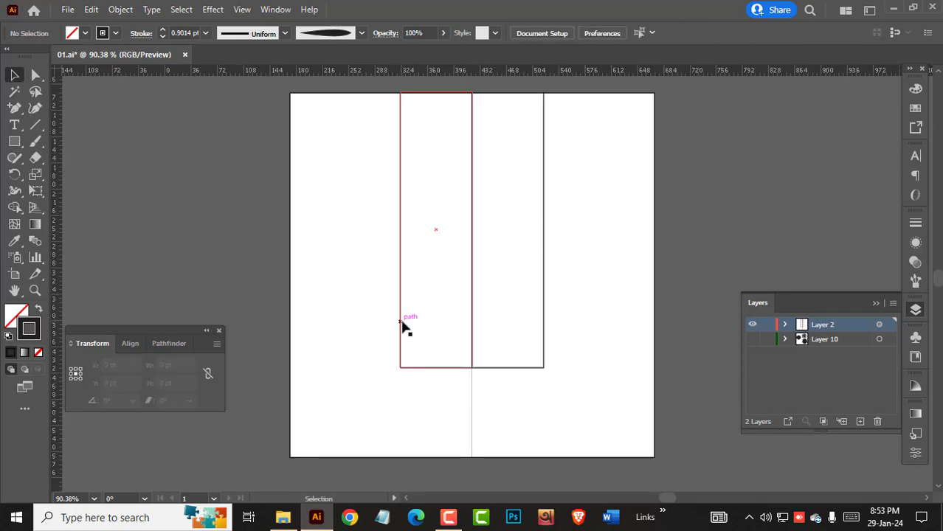
# Step: Add an anchor point low on the rectangle's left edge and cut off the bottom-left corner diagonally down to the centre line
pyautogui.click(402, 321)
pyautogui.press('p')
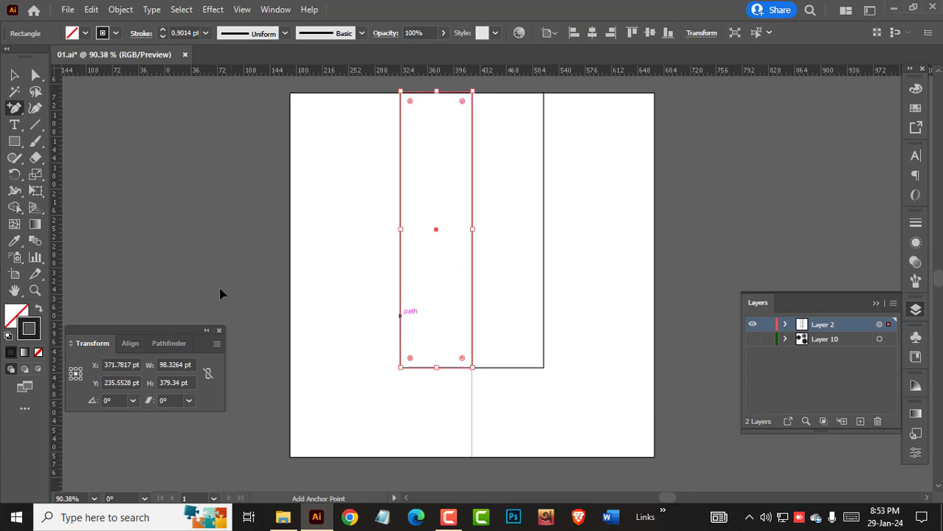
pyautogui.click(400, 323)
pyautogui.press('a')
pyautogui.click(336, 315)
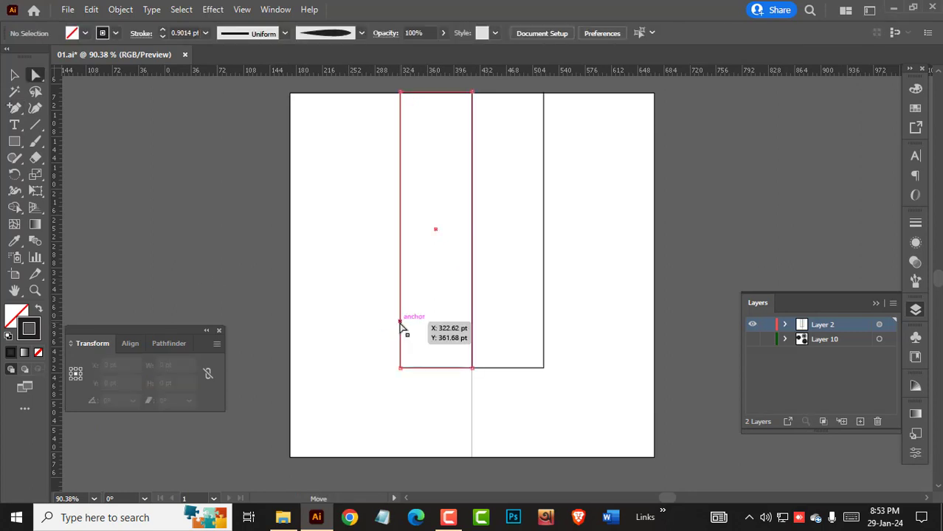
pyautogui.moveTo(400, 323); pyautogui.dragTo(400, 304)
pyautogui.moveTo(399, 367); pyautogui.dragTo(414, 354)
pyautogui.click(645, 301)
# Step: Delete the path's vertical segment that runs along the centre line
pyautogui.press('v')
pyautogui.click(386, 337)
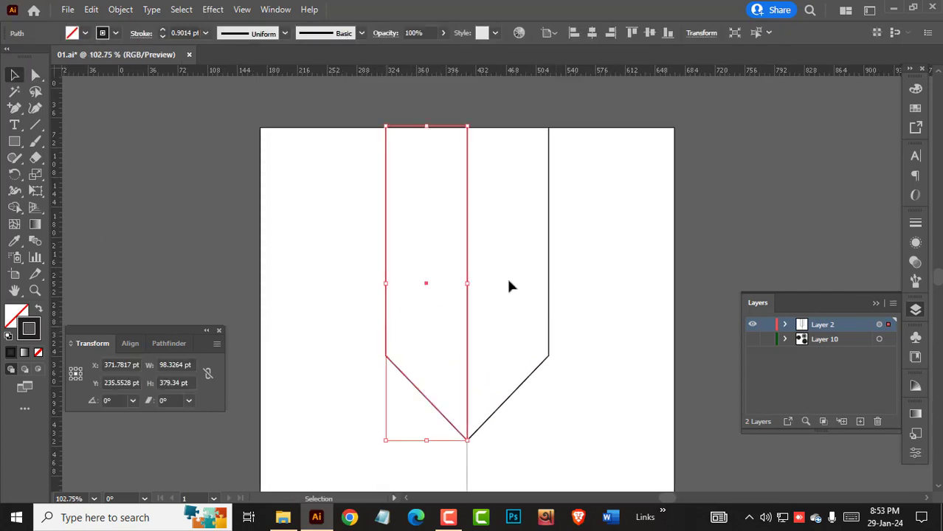
pyautogui.click(720, 255)
pyautogui.press('a')
pyautogui.click(468, 289)
pyautogui.press('Delete')
pyautogui.click(659, 280)
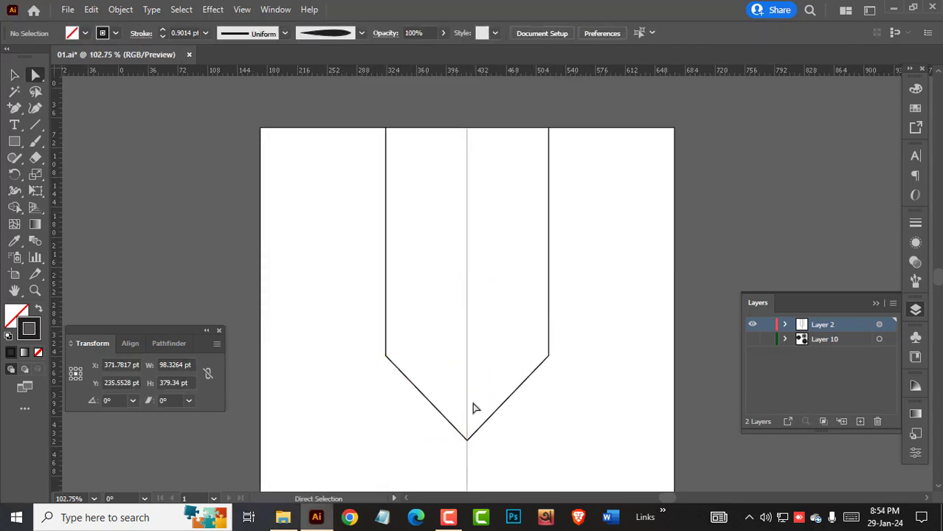
# Step: Narrow the open path from its left side to about 94 pt wide
pyautogui.press('v')
pyautogui.click(451, 429)
pyautogui.moveTo(385, 282); pyautogui.dragTo(388, 282)
pyautogui.click(563, 389)
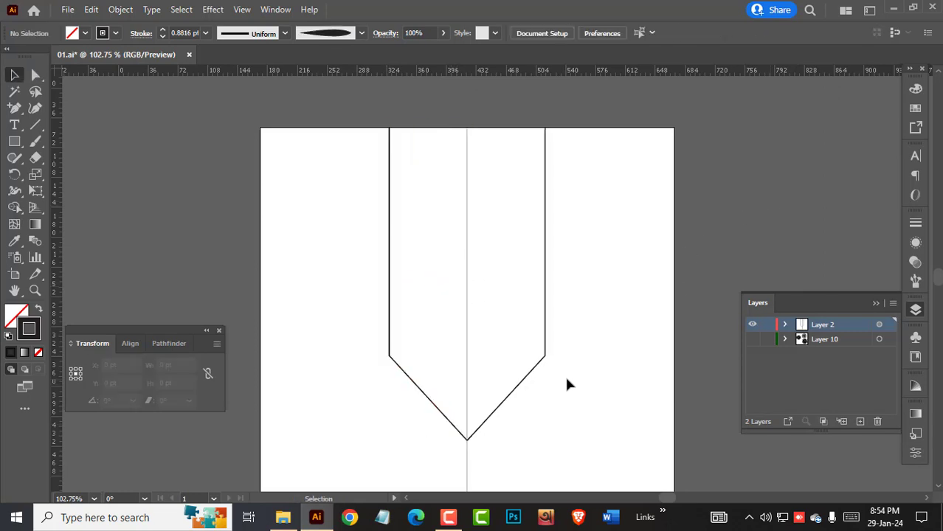
# Step: Lock the pointed outline path to the left of the centre line
pyautogui.click(390, 195)
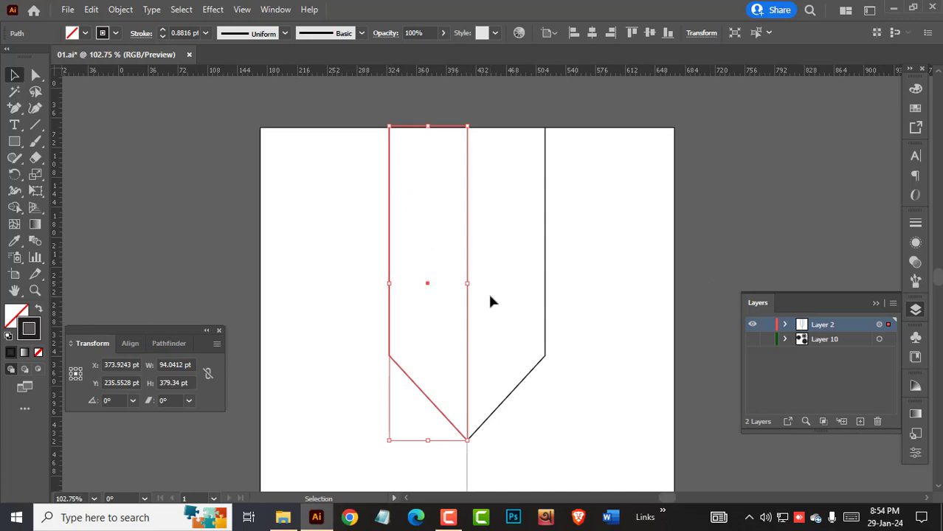
pyautogui.click(92, 10)
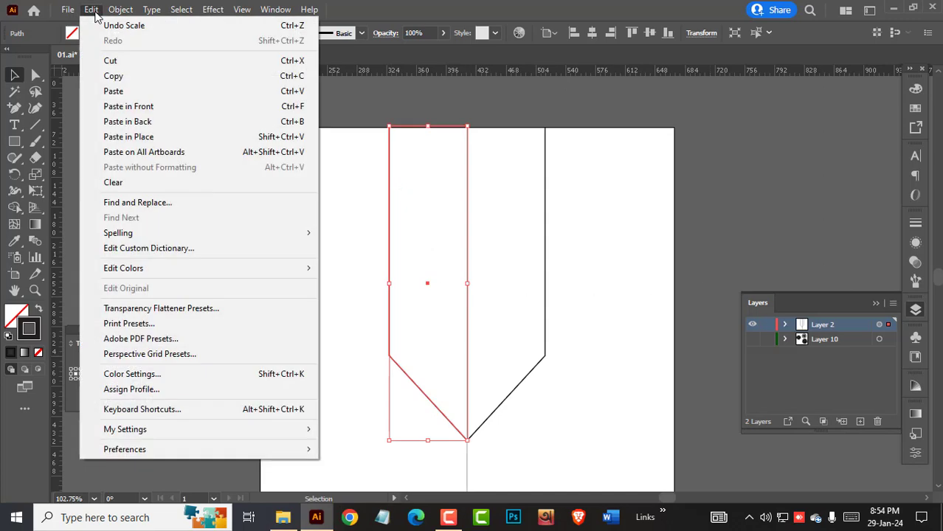
pyautogui.click(177, 9)
pyautogui.click(177, 9)
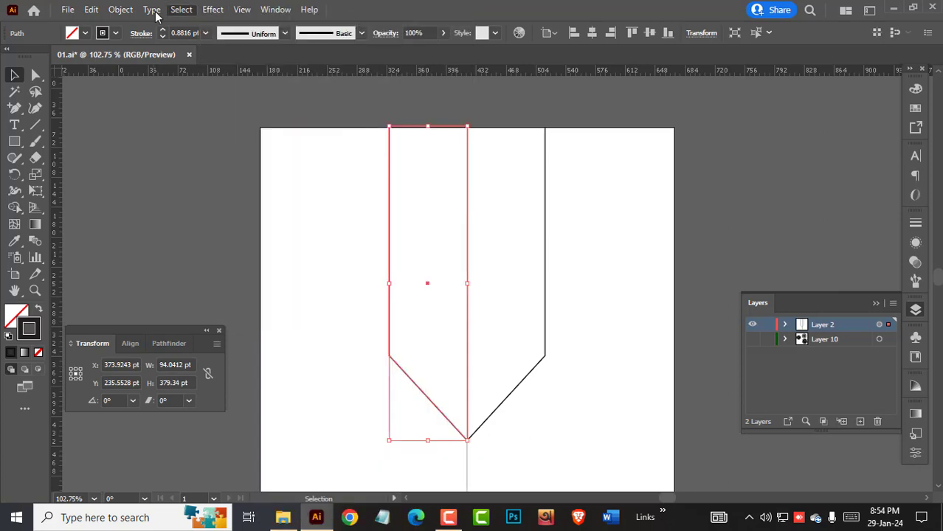
pyautogui.click(125, 11)
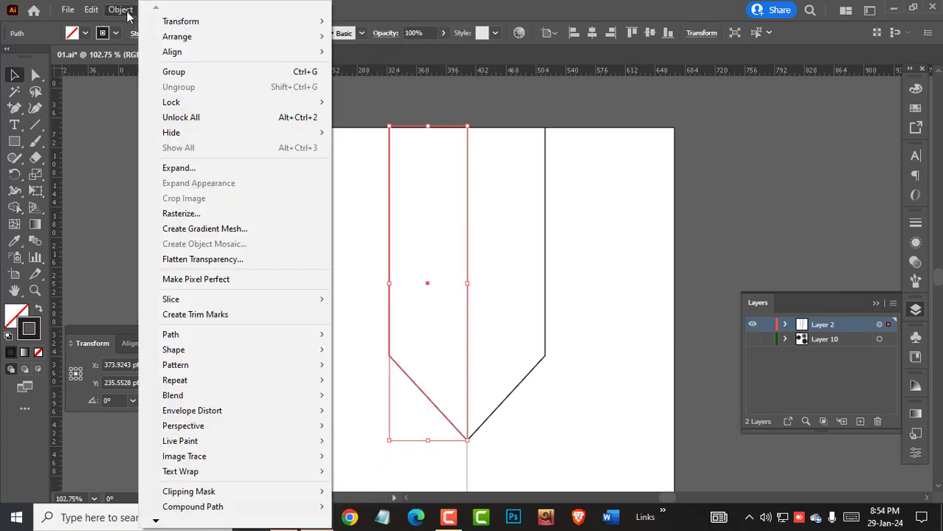
pyautogui.moveTo(210, 103)
pyautogui.click(365, 102)
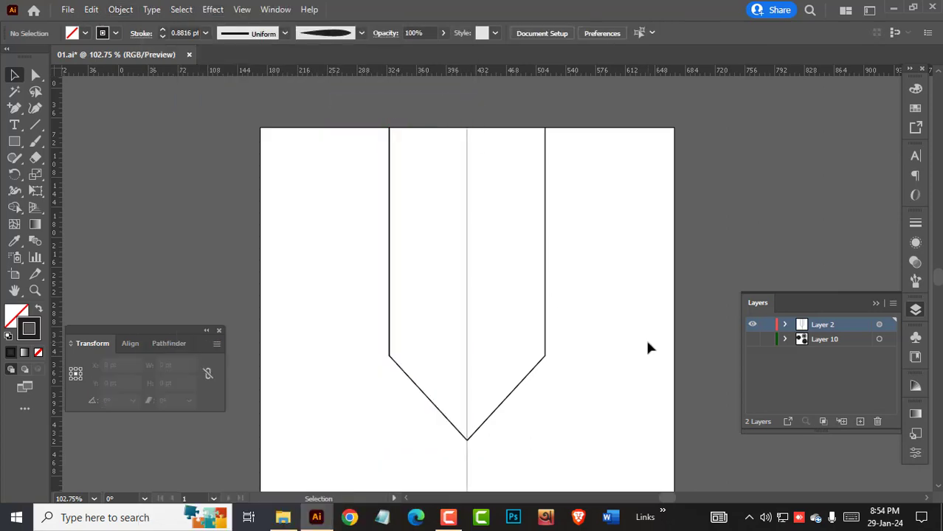
pyautogui.moveTo(491, 393)
pyautogui.mouseDown()
pyautogui.moveTo(540, 396)
pyautogui.moveTo(490, 402)
pyautogui.mouseUp()
pyautogui.moveTo(566, 141); pyautogui.dragTo(555, 222)
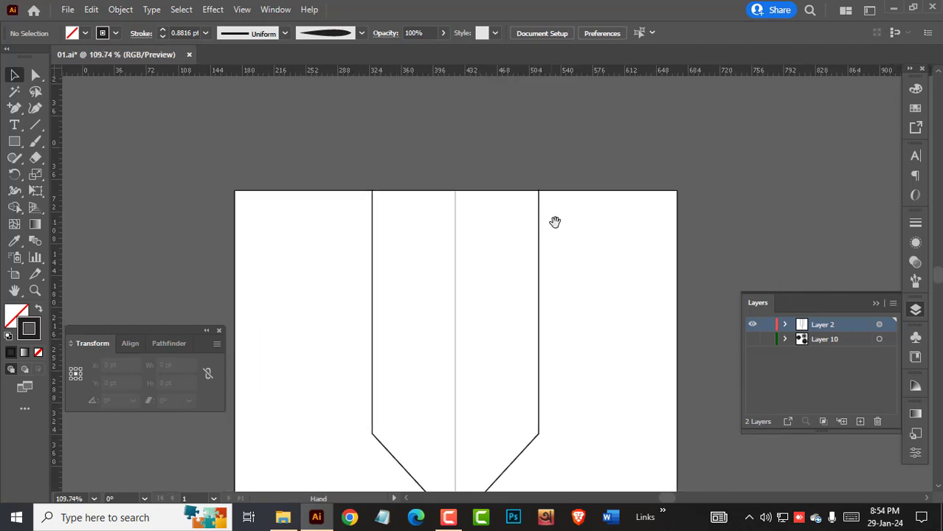
# Step: Ready the Paintbrush with the art brush that stays thin at its start and swells toward its end
pyautogui.click(915, 280)
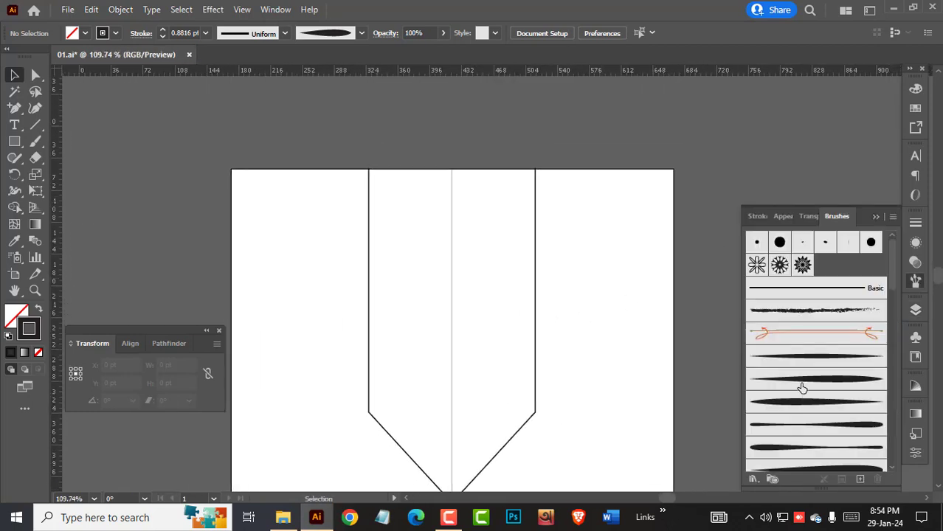
pyautogui.click(788, 425)
pyautogui.press('b')
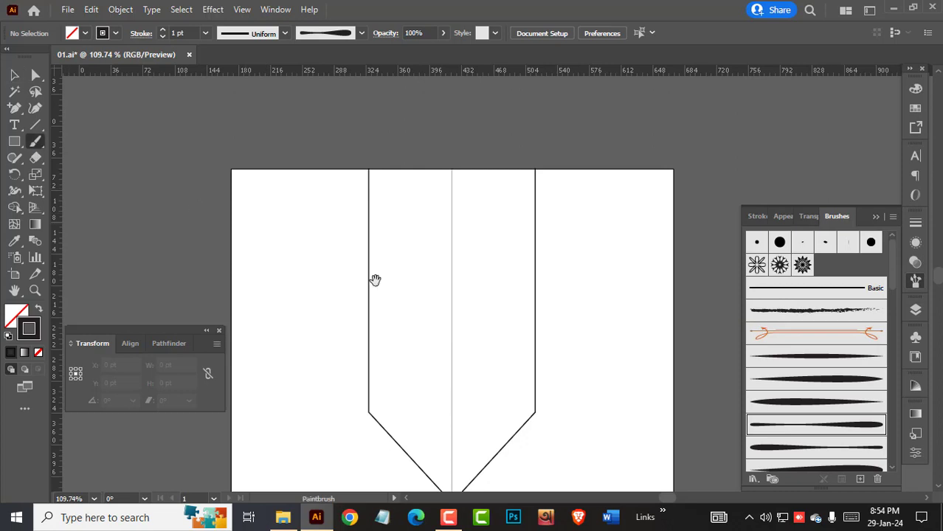
pyautogui.moveTo(375, 280); pyautogui.dragTo(413, 187)
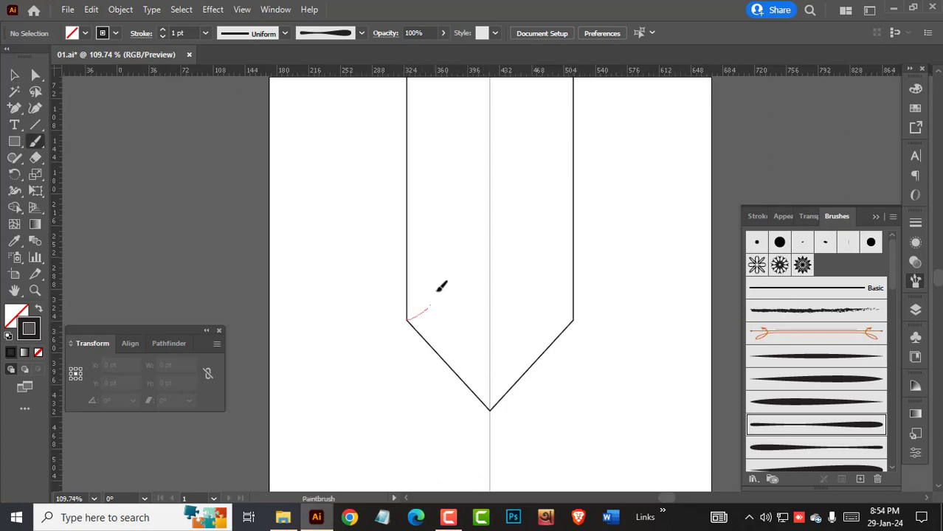
pyautogui.moveTo(437, 291); pyautogui.dragTo(437, 259)
pyautogui.moveTo(402, 304); pyautogui.dragTo(472, 317)
pyautogui.hotkey('ctrl', 'z')
# Step: Paint a scroll rising from the outline's bottom tip beside the centre line and curling outward to the left
pyautogui.moveTo(541, 445); pyautogui.dragTo(546, 407)
pyautogui.moveTo(569, 463); pyautogui.dragTo(560, 364)
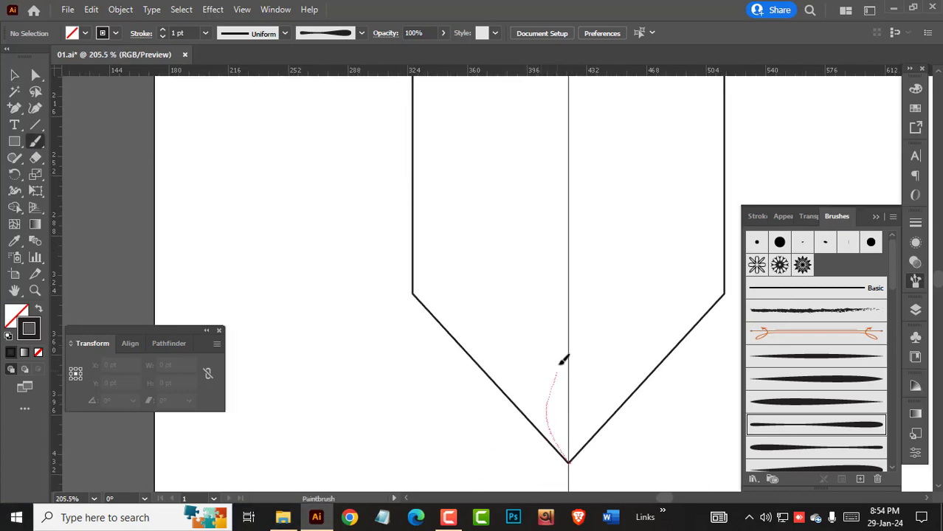
pyautogui.moveTo(502, 321); pyautogui.dragTo(537, 353)
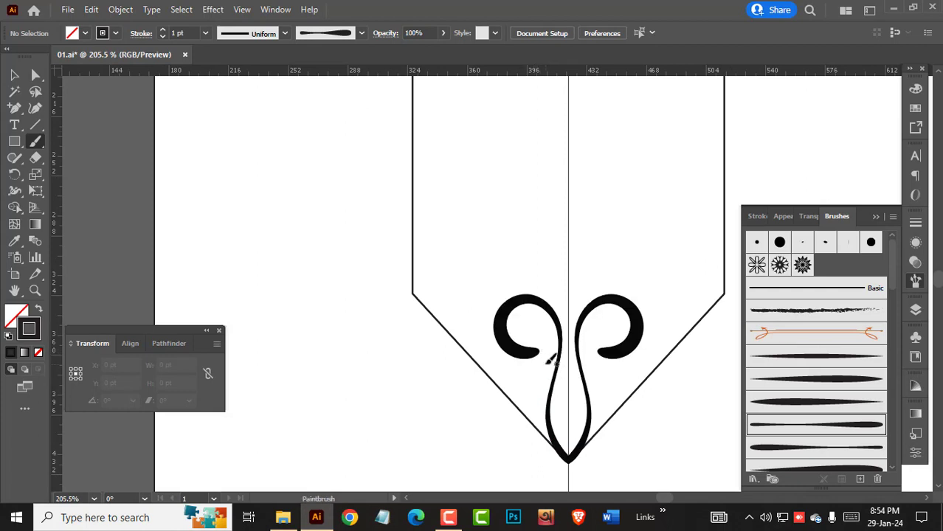
# Step: With the tapered leaf-shaped art brush, paint teardrops, a centre petal, an inner hook and a thick arc around the bottom scroll
pyautogui.click(847, 388)
pyautogui.moveTo(541, 398); pyautogui.dragTo(539, 403)
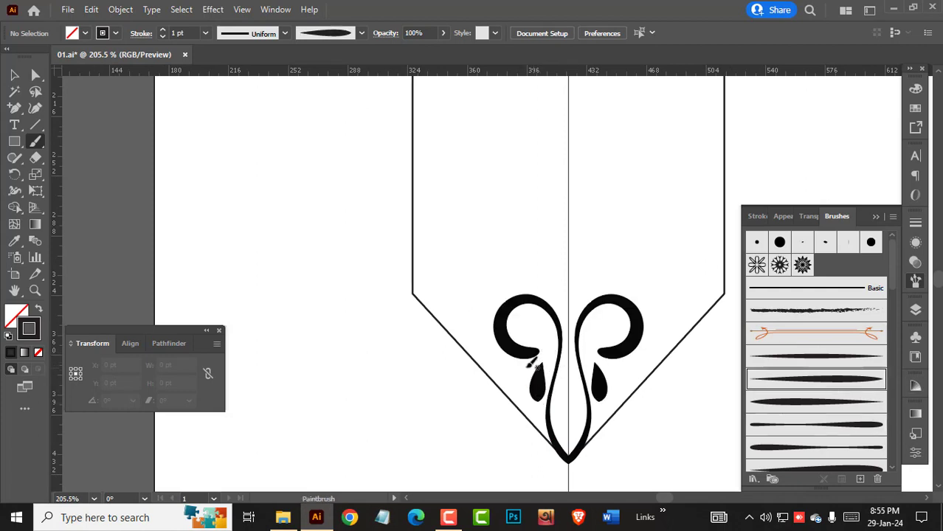
pyautogui.moveTo(514, 360); pyautogui.dragTo(476, 336)
pyautogui.moveTo(529, 364); pyautogui.dragTo(516, 384)
pyautogui.moveTo(580, 426); pyautogui.dragTo(565, 359)
pyautogui.moveTo(530, 321)
pyautogui.mouseDown()
pyautogui.moveTo(572, 359)
pyautogui.moveTo(585, 353)
pyautogui.mouseUp()
pyautogui.moveTo(533, 312)
pyautogui.mouseDown()
pyautogui.moveTo(509, 348)
pyautogui.moveTo(559, 405)
pyautogui.mouseUp()
# Step: With the thin-to-thick art brush, paint a long arch around the bottom scroll and a pointed bud on the centre line
pyautogui.click(815, 425)
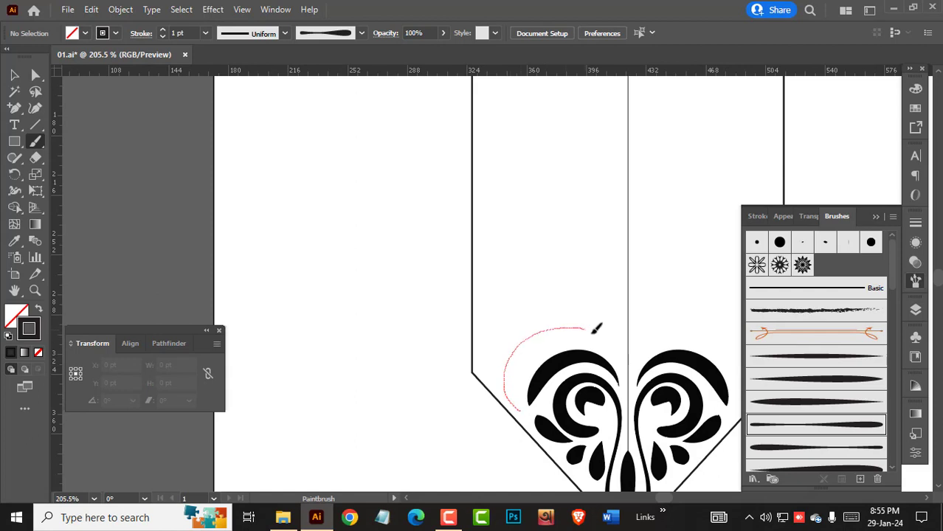
pyautogui.moveTo(634, 296); pyautogui.dragTo(625, 347)
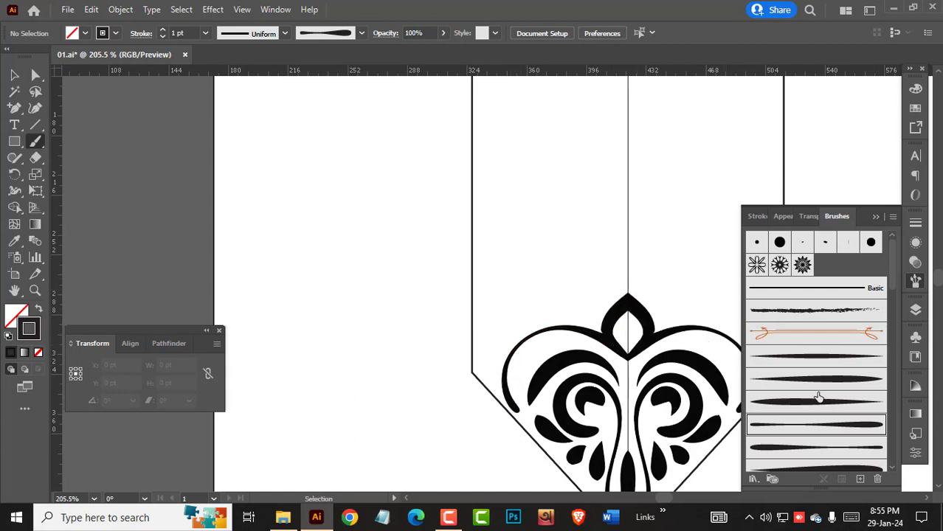
# Step: Paint a fan of tapered leaves spreading up and left from the pointed bud with the leaf-shaped art brush
pyautogui.moveTo(575, 315); pyautogui.dragTo(515, 306)
pyautogui.moveTo(598, 332)
pyautogui.mouseDown()
pyautogui.moveTo(635, 259)
pyautogui.moveTo(605, 333)
pyautogui.moveTo(554, 261)
pyautogui.mouseUp()
pyautogui.moveTo(555, 323); pyautogui.dragTo(653, 328)
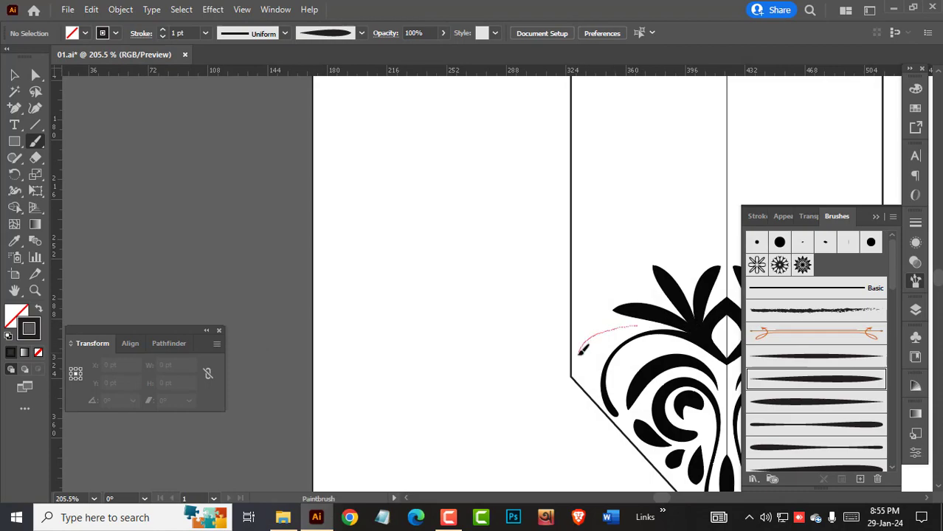
pyautogui.moveTo(580, 355); pyautogui.dragTo(578, 357)
pyautogui.moveTo(656, 305); pyautogui.dragTo(547, 352)
pyautogui.moveTo(473, 338); pyautogui.dragTo(472, 340)
pyautogui.moveTo(580, 336)
pyautogui.mouseDown()
pyautogui.moveTo(579, 314)
pyautogui.moveTo(602, 284)
pyautogui.mouseUp()
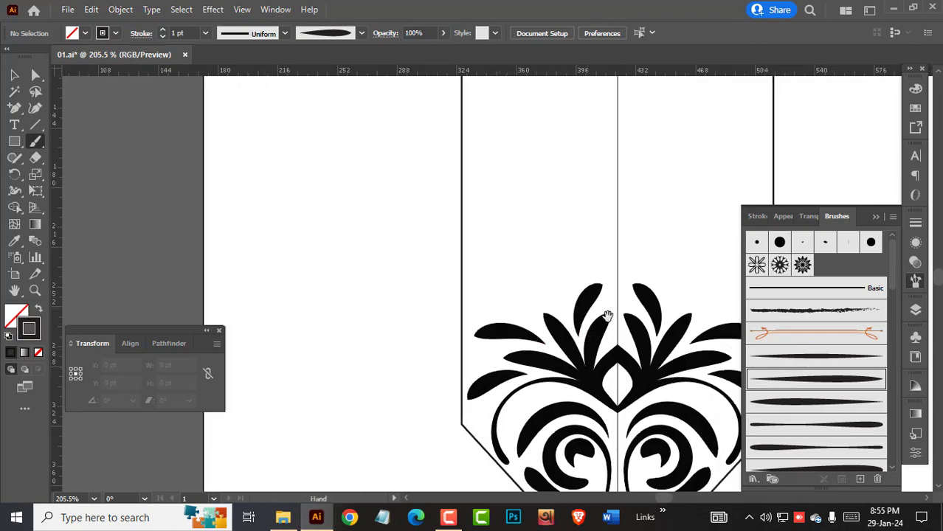
# Step: With the thin-to-thick art brush, paint an S-shaped scroll from the outline's left edge over the leaves, ending in a curl near the centre line
pyautogui.moveTo(607, 318)
pyautogui.mouseDown()
pyautogui.moveTo(599, 280)
pyautogui.moveTo(504, 300)
pyautogui.mouseUp()
pyautogui.moveTo(351, 243); pyautogui.dragTo(687, 243)
pyautogui.moveTo(686, 242)
pyautogui.mouseDown()
pyautogui.moveTo(406, 160)
pyautogui.moveTo(622, 288)
pyautogui.mouseUp()
pyautogui.moveTo(622, 287); pyautogui.dragTo(399, 295)
pyautogui.moveTo(649, 337); pyautogui.dragTo(693, 361)
pyautogui.click(826, 422)
pyautogui.press('Tab')
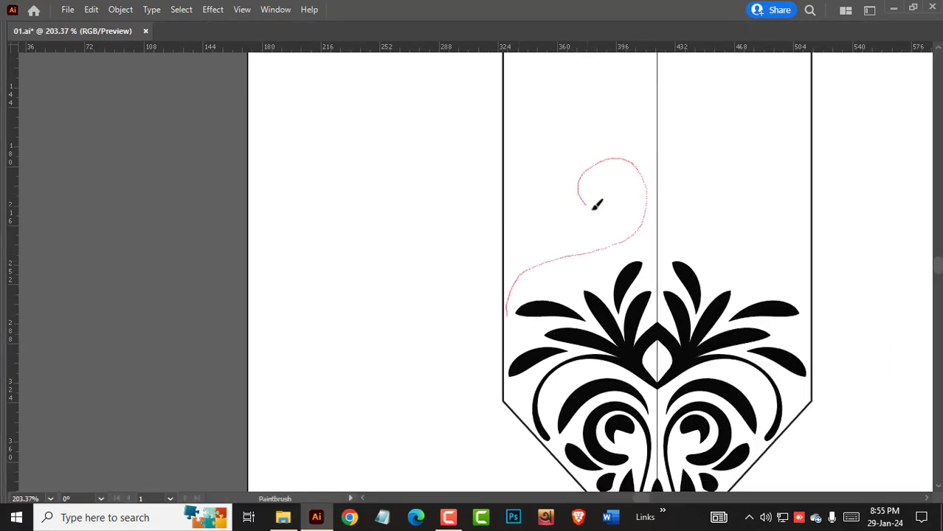
pyautogui.moveTo(595, 205); pyautogui.dragTo(599, 227)
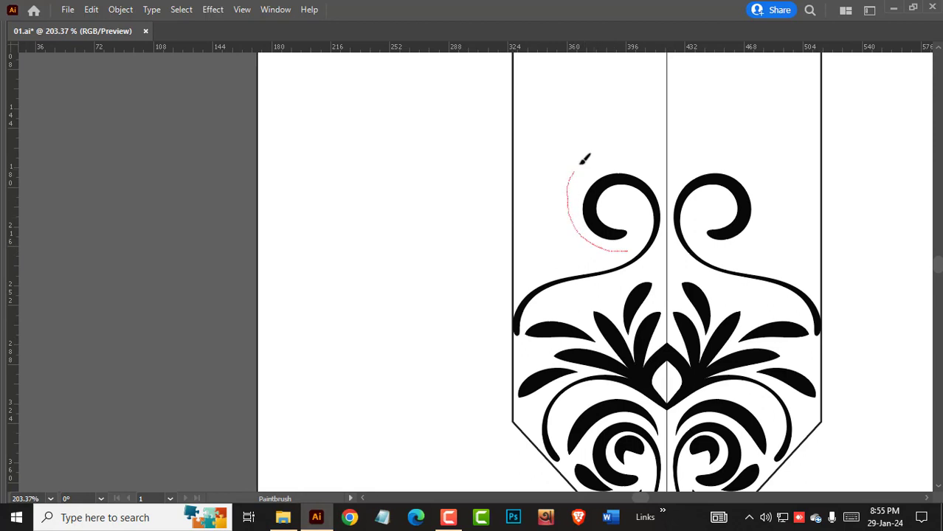
pyautogui.moveTo(658, 154); pyautogui.dragTo(659, 156)
pyautogui.hotkey('ctrl', 'z')
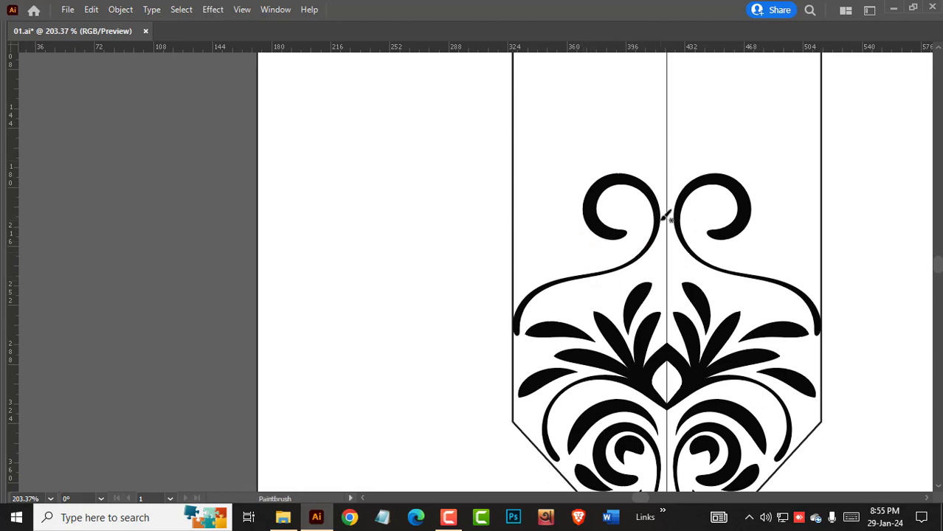
pyautogui.moveTo(603, 92); pyautogui.dragTo(618, 127)
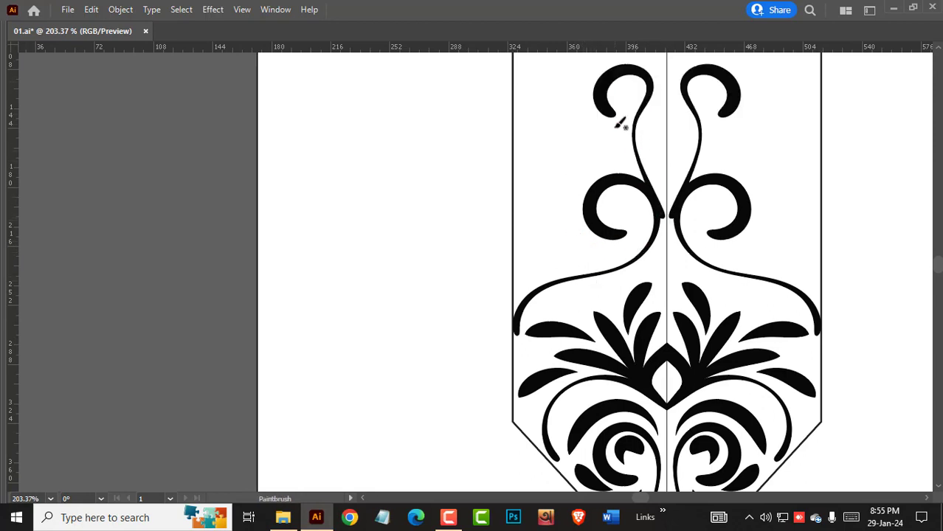
pyautogui.click(658, 183)
pyautogui.hotkey('ctrl', 'z')
# Step: Paint a small tapered hook inside the upper curl and set its stroke weight to 0.4 pt
pyautogui.press('Tab')
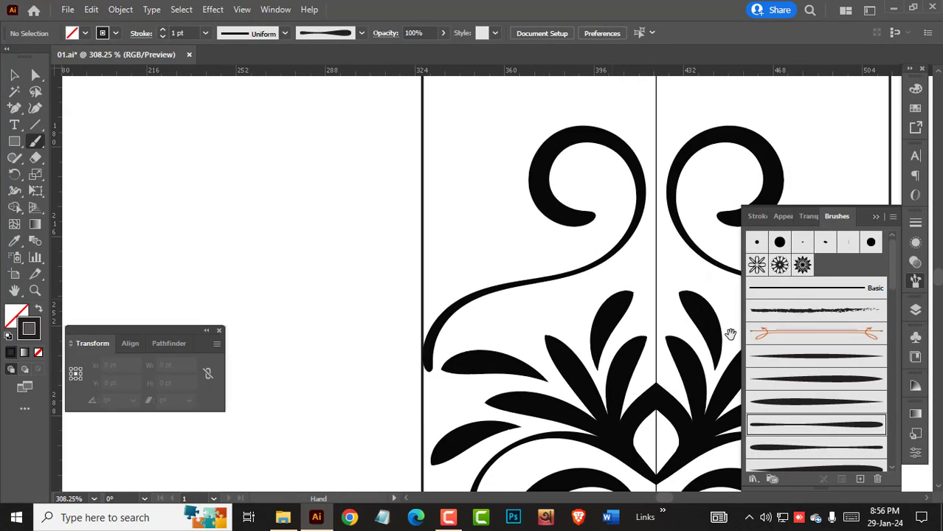
pyautogui.click(787, 410)
pyautogui.moveTo(619, 217)
pyautogui.mouseDown()
pyautogui.moveTo(622, 281)
pyautogui.moveTo(598, 259)
pyautogui.mouseUp()
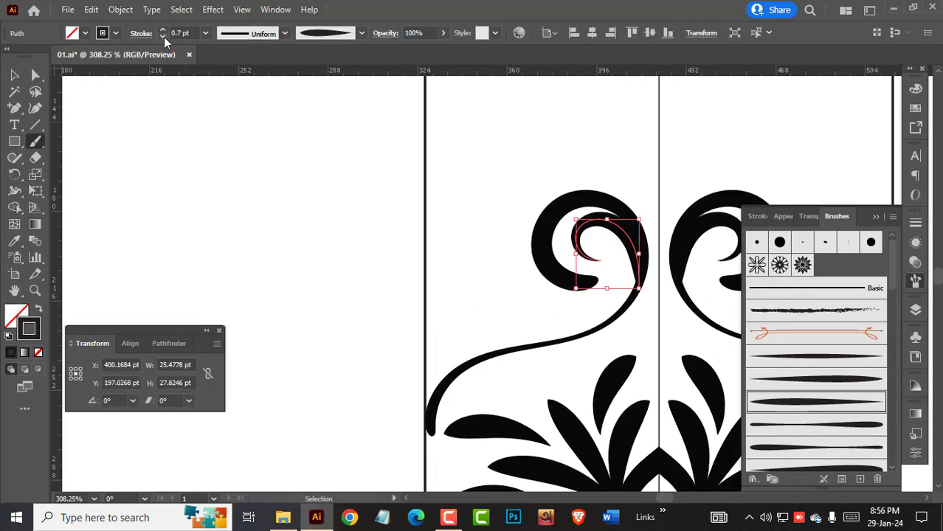
pyautogui.keyDown('ctrl'); pyautogui.click(196, 141); pyautogui.keyUp('ctrl')
# Step: Paint two tapered arcs, one outside the other, around the outer left side of the upper curl with the leaf-shaped art brush
pyautogui.click(805, 381)
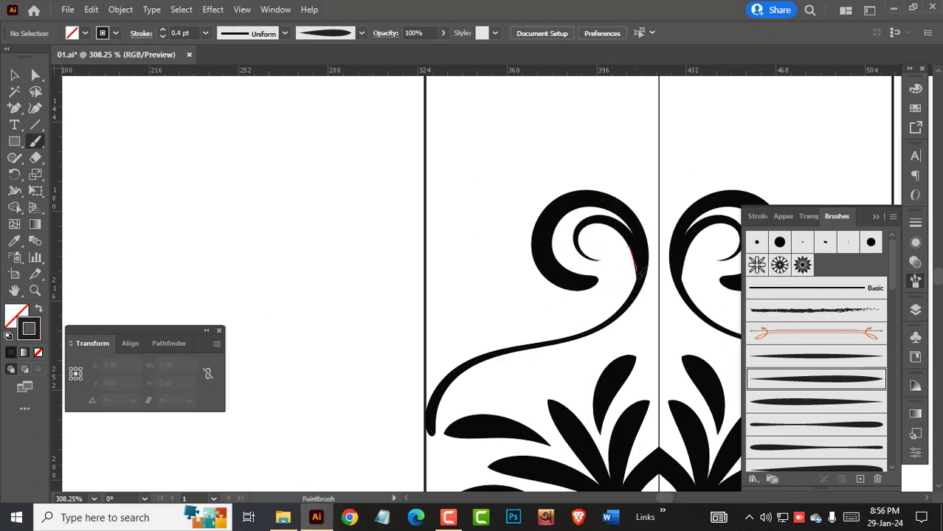
pyautogui.moveTo(649, 174); pyautogui.dragTo(649, 176)
pyautogui.moveTo(593, 332); pyautogui.dragTo(691, 295)
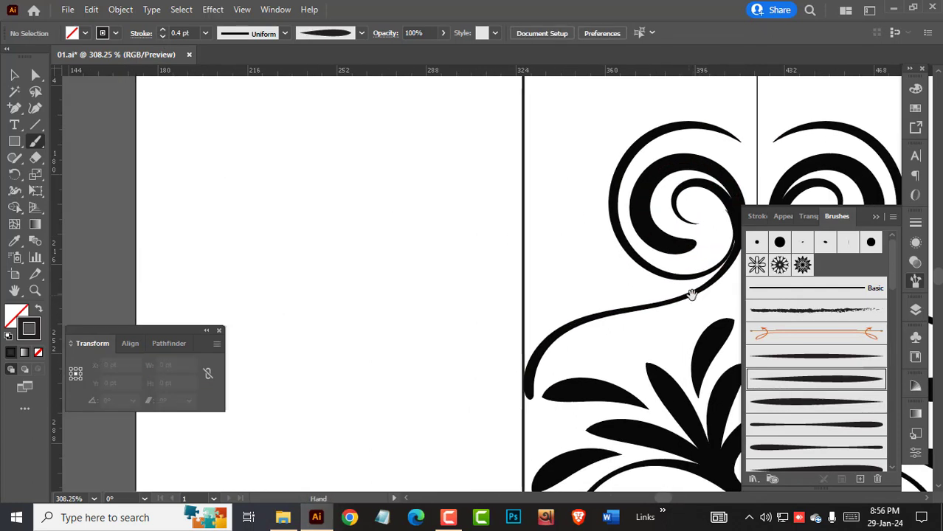
pyautogui.moveTo(740, 237); pyautogui.dragTo(714, 270)
pyautogui.moveTo(584, 241); pyautogui.dragTo(583, 245)
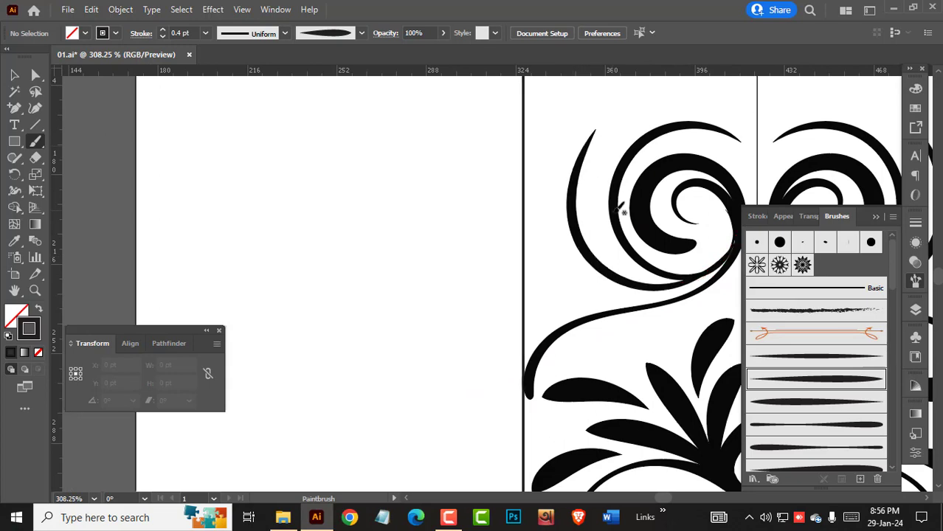
pyautogui.press('Tab')
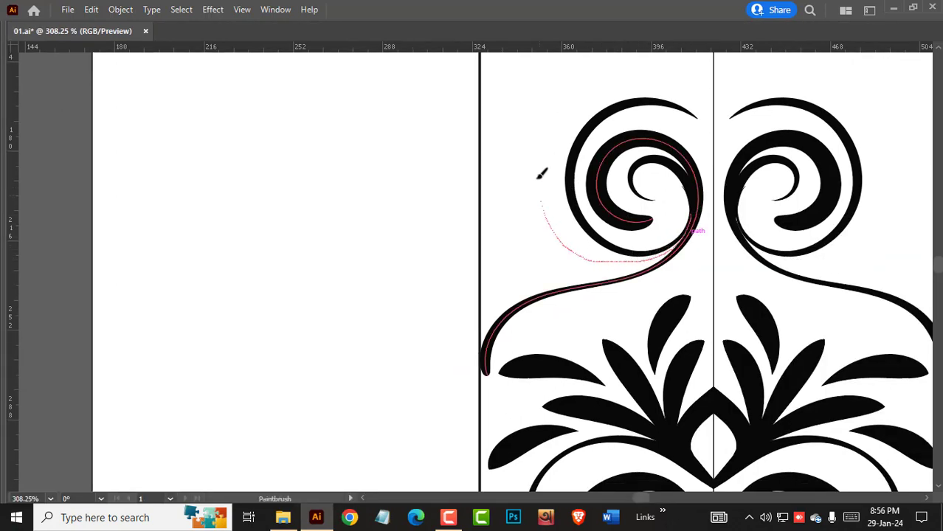
pyautogui.moveTo(538, 178); pyautogui.dragTo(551, 111)
pyautogui.moveTo(594, 194); pyautogui.dragTo(612, 164)
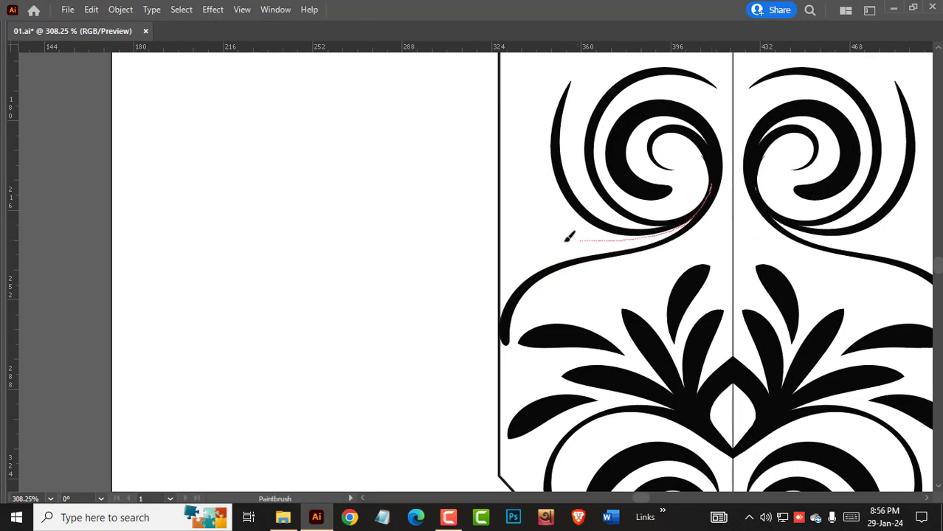
# Step: Paint a tapered branch sweeping from the upper curl's base down toward the outline's left edge
pyautogui.moveTo(513, 269); pyautogui.dragTo(509, 273)
pyautogui.moveTo(644, 245)
pyautogui.mouseDown()
pyautogui.moveTo(556, 312)
pyautogui.moveTo(556, 231)
pyautogui.mouseUp()
pyautogui.keyDown('ctrl'); pyautogui.click(484, 325); pyautogui.keyUp('ctrl')
pyautogui.keyDown('ctrl'); pyautogui.click(384, 258); pyautogui.keyUp('ctrl')
# Step: Paint a thick leaf at 0.7 pt stroke weight, curving up and left from the branch below the outer arcs
pyautogui.press('Tab')
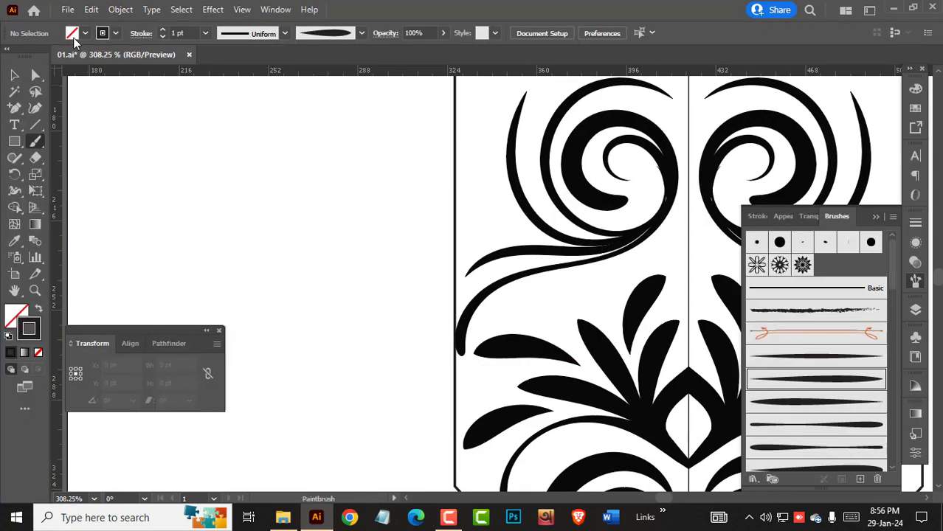
pyautogui.click(161, 35)
pyautogui.click(162, 35)
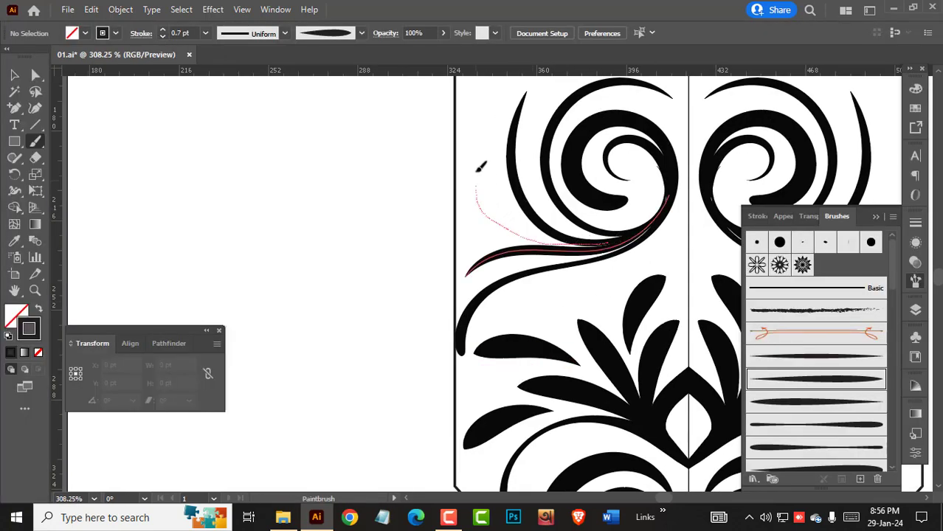
pyautogui.moveTo(477, 171); pyautogui.dragTo(473, 169)
pyautogui.keyDown('ctrl'); pyautogui.moveTo(506, 232); pyautogui.dragTo(515, 231); pyautogui.keyUp('ctrl')
pyautogui.keyDown('ctrl'); pyautogui.click(361, 174); pyautogui.keyUp('ctrl')
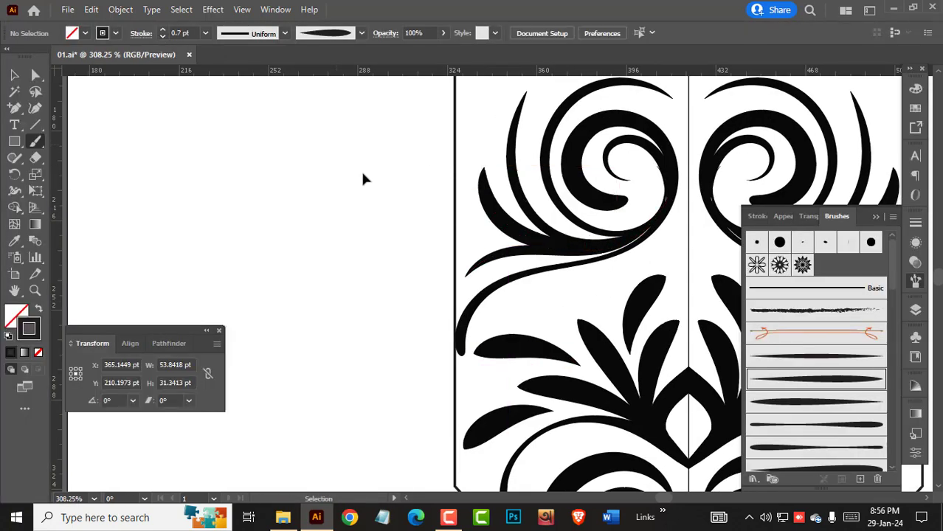
# Step: Paint a row of dots below the S-shaped scroll using the dotted art brush with its largest dot in the middle
pyautogui.press('Tab')
pyautogui.moveTo(848, 386); pyautogui.dragTo(744, 337)
pyautogui.press('Tab')
pyautogui.scroll(-3, 820, 375)
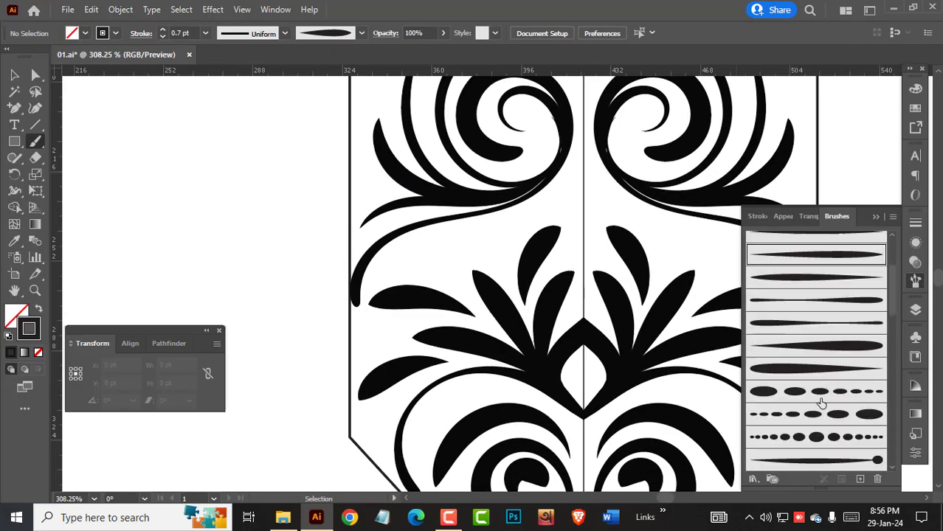
pyautogui.click(815, 436)
pyautogui.moveTo(501, 231); pyautogui.dragTo(566, 188)
pyautogui.moveTo(604, 214); pyautogui.dragTo(446, 236)
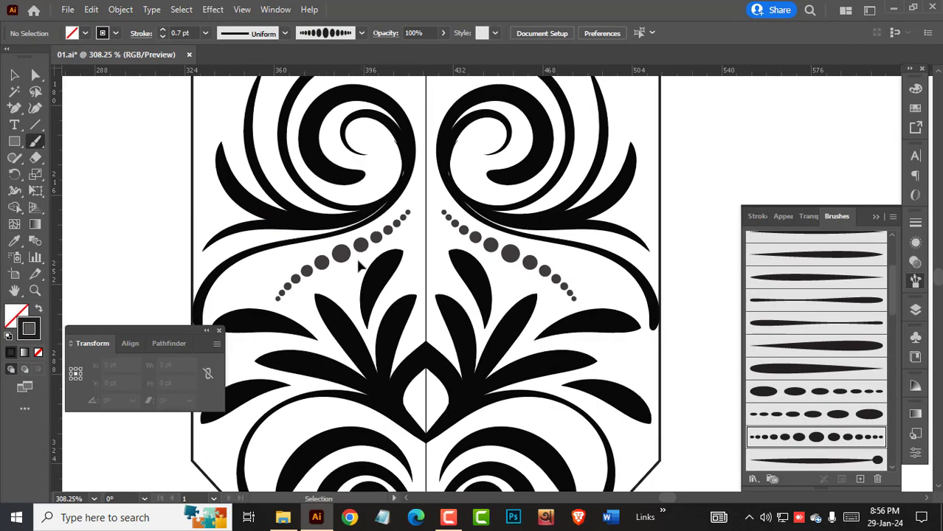
# Step: Set the dotted art brush's colorization method to Tints and Shades and apply the change to existing strokes
pyautogui.press('v')
pyautogui.click(345, 253)
pyautogui.doubleClick(786, 429)
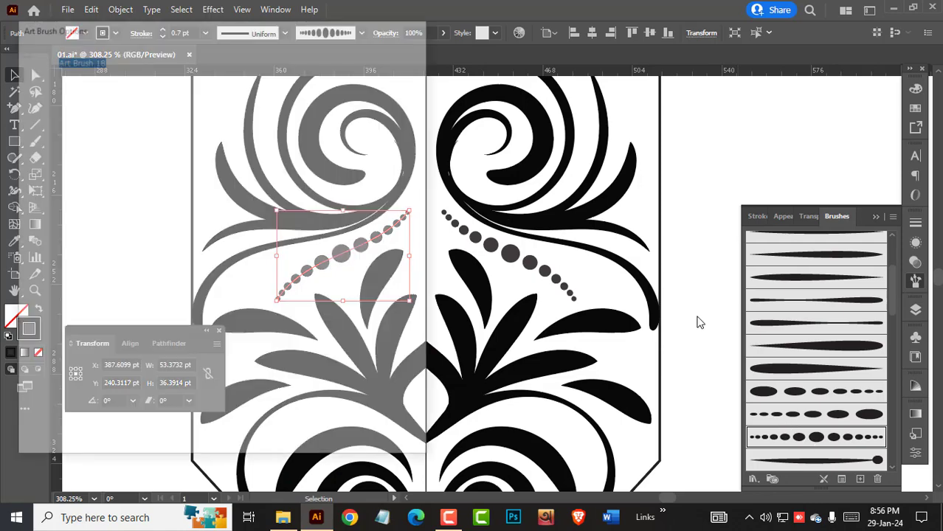
pyautogui.click(317, 292)
pyautogui.click(336, 337)
pyautogui.click(322, 437)
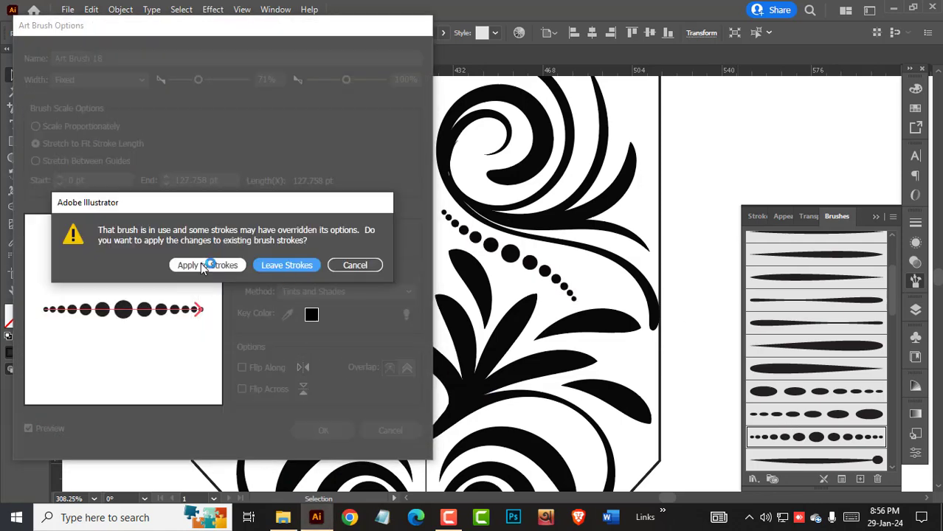
pyautogui.click(210, 265)
pyautogui.click(406, 248)
# Step: Paint a short dotted stroke inside the upper curl with the dotted art brush
pyautogui.moveTo(462, 196); pyautogui.dragTo(520, 316)
pyautogui.press('b')
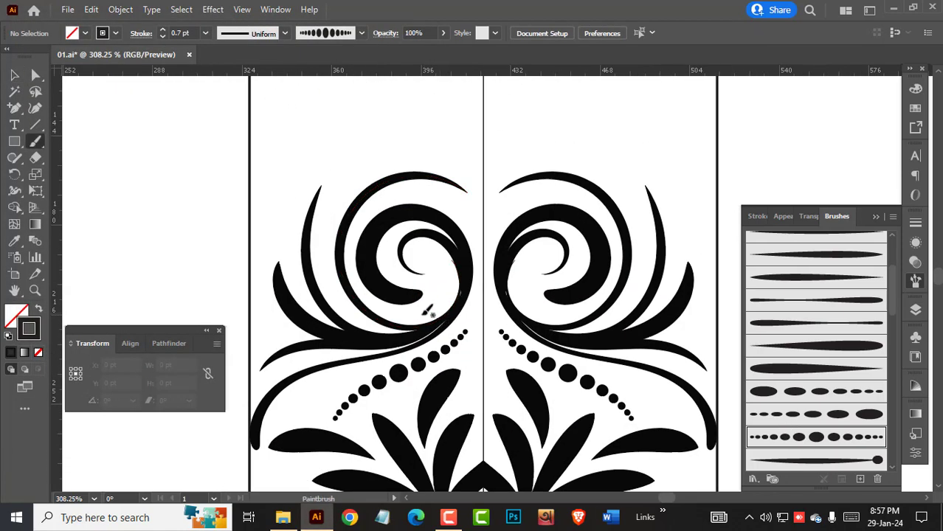
pyautogui.moveTo(422, 316); pyautogui.dragTo(434, 258)
# Step: Reshape the overlapping strokes on the upper curl's inner edge by moving their anchor points and handles to smooth the joins
pyautogui.press('a')
pyautogui.moveTo(445, 300)
pyautogui.mouseDown()
pyautogui.moveTo(489, 271)
pyautogui.moveTo(543, 320)
pyautogui.mouseUp()
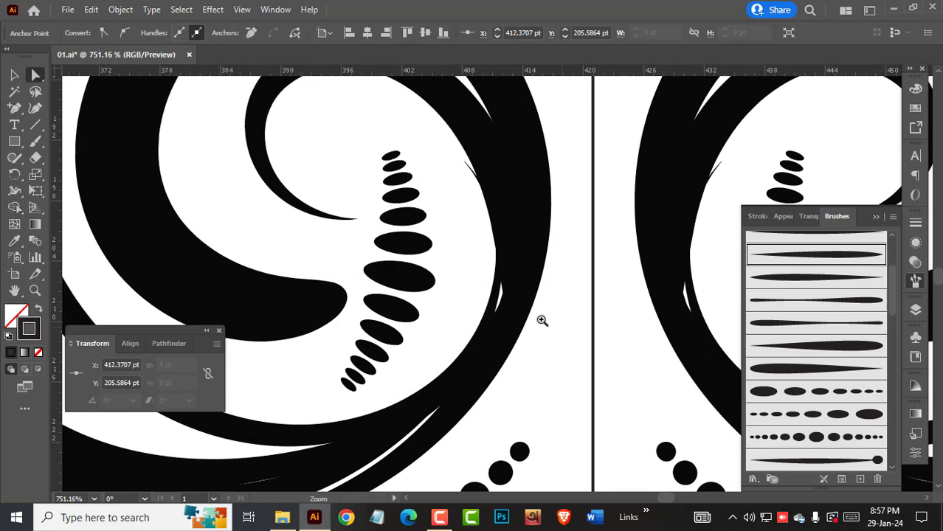
pyautogui.click(506, 301)
pyautogui.click(513, 245)
pyautogui.moveTo(511, 214); pyautogui.dragTo(529, 225)
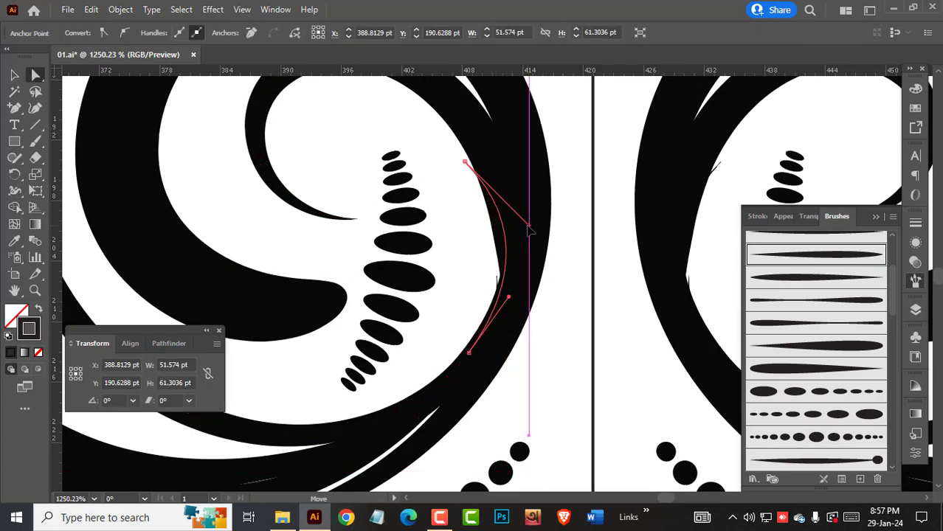
pyautogui.moveTo(499, 280); pyautogui.dragTo(509, 277)
pyautogui.moveTo(514, 279); pyautogui.dragTo(467, 166)
pyautogui.click(467, 167)
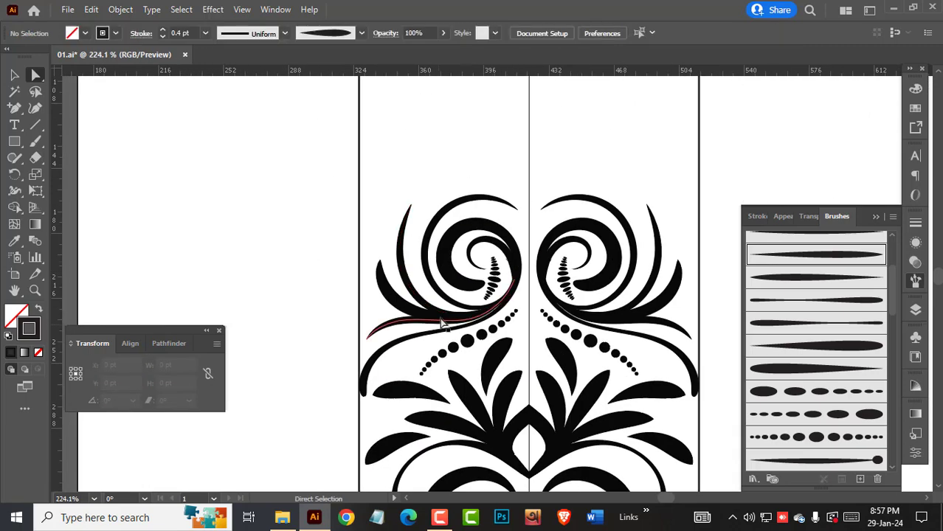
# Step: Paint a tapered arc over the top of the upper curl with the leaf's brush settings and reduce its stroke weight
pyautogui.moveTo(472, 388)
pyautogui.mouseDown()
pyautogui.moveTo(473, 299)
pyautogui.moveTo(446, 387)
pyautogui.mouseUp()
pyautogui.click(381, 384)
pyautogui.click(377, 363)
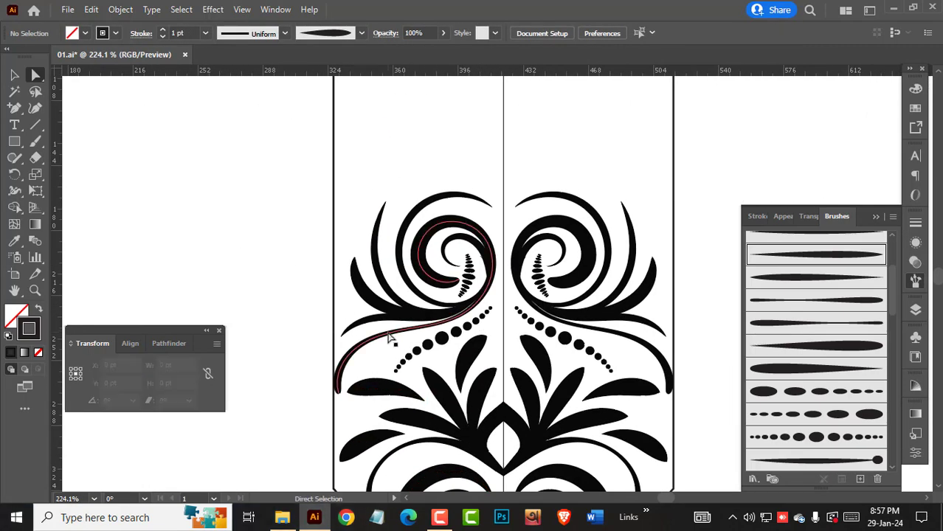
pyautogui.press('b')
pyautogui.moveTo(457, 181)
pyautogui.mouseDown()
pyautogui.moveTo(489, 194)
pyautogui.moveTo(488, 241)
pyautogui.moveTo(523, 334)
pyautogui.mouseUp()
pyautogui.keyDown('ctrl'); pyautogui.click(488, 241); pyautogui.keyUp('ctrl')
pyautogui.click(163, 37)
pyautogui.click(162, 37)
pyautogui.click(162, 37)
pyautogui.click(163, 37)
pyautogui.keyDown('ctrl'); pyautogui.click(373, 195); pyautogui.keyUp('ctrl')
# Step: Paint a long tapered S-shaped scroll from above the left leaf up to an outward curl near the panel's top
pyautogui.moveTo(511, 389); pyautogui.dragTo(511, 211)
pyautogui.moveTo(503, 381); pyautogui.dragTo(509, 238)
pyautogui.press('Tab')
pyautogui.moveTo(558, 109); pyautogui.dragTo(590, 193)
pyautogui.moveTo(418, 288); pyautogui.dragTo(433, 237)
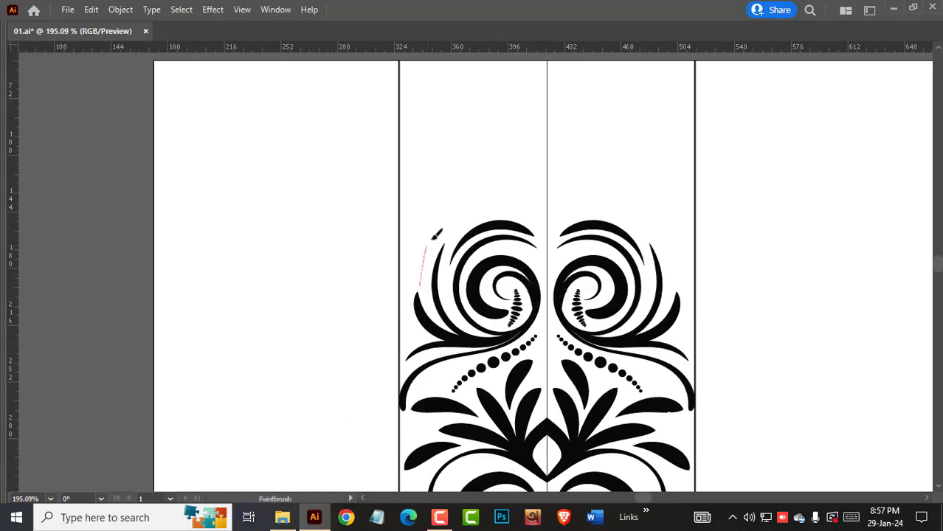
pyautogui.moveTo(502, 163); pyautogui.dragTo(502, 163)
pyautogui.moveTo(502, 164); pyautogui.dragTo(618, 214)
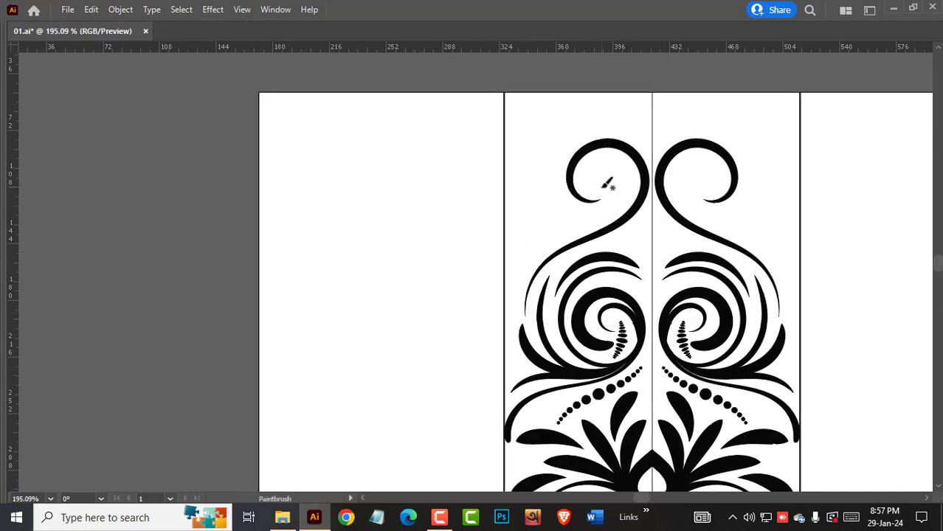
# Step: Paint tapered strokes around the top scroll: an arc wrapping the curl, an outer arc, a short edge leaf and a curved leaf below it
pyautogui.moveTo(557, 145); pyautogui.dragTo(601, 127)
pyautogui.moveTo(579, 225)
pyautogui.mouseDown()
pyautogui.moveTo(523, 252)
pyautogui.moveTo(511, 289)
pyautogui.mouseUp()
pyautogui.moveTo(545, 226); pyautogui.dragTo(505, 224)
pyautogui.moveTo(556, 236)
pyautogui.mouseDown()
pyautogui.moveTo(452, 99)
pyautogui.moveTo(355, 149)
pyautogui.mouseUp()
pyautogui.moveTo(410, 73); pyautogui.dragTo(494, 230)
# Step: Paint a small curved leaf pair and an upright teardrop on the mirror axis between the top and middle scrolls
pyautogui.moveTo(520, 309); pyautogui.dragTo(502, 307)
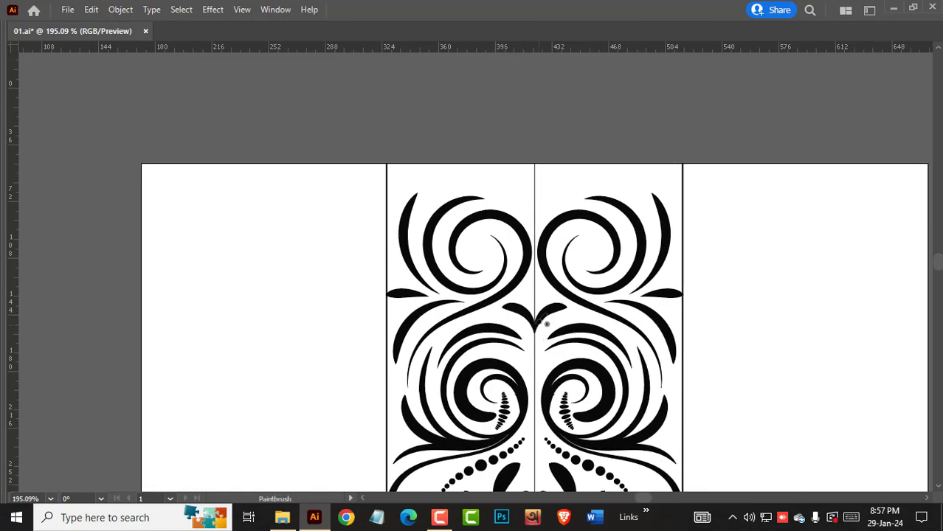
pyautogui.moveTo(537, 274); pyautogui.dragTo(536, 277)
pyautogui.scroll(3, 538, 295)
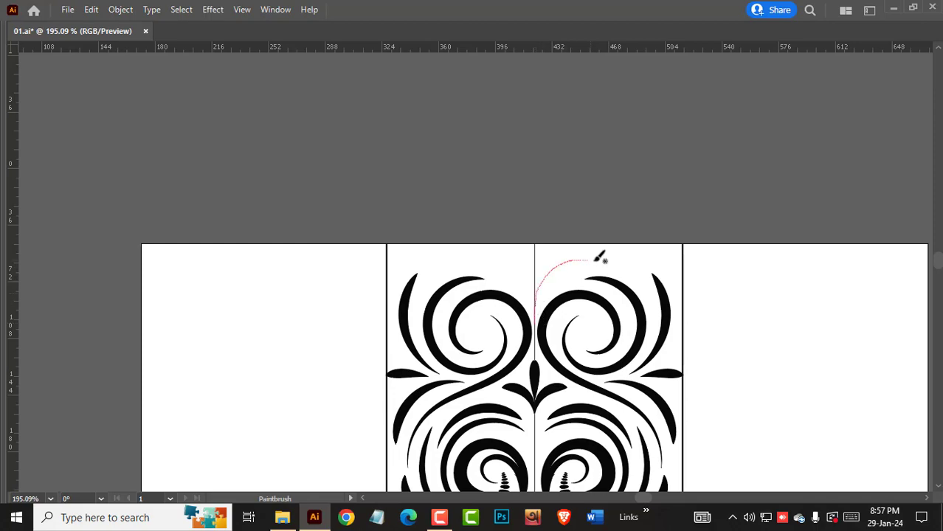
# Step: Paint a leaf stroke arching outward from the mirror axis above the top curl, redoing the first attempt
pyautogui.moveTo(594, 261); pyautogui.dragTo(597, 261)
pyautogui.hotkey('ctrl', 'z')
pyautogui.moveTo(507, 270); pyautogui.dragTo(480, 260)
pyautogui.press('v')
pyautogui.moveTo(504, 290)
pyautogui.mouseDown()
pyautogui.moveTo(566, 295)
pyautogui.moveTo(573, 316)
pyautogui.mouseUp()
pyautogui.click(698, 316)
pyautogui.moveTo(697, 316); pyautogui.dragTo(590, 316)
pyautogui.moveTo(605, 398)
pyautogui.mouseDown()
pyautogui.moveTo(530, 217)
pyautogui.moveTo(594, 217)
pyautogui.mouseUp()
pyautogui.moveTo(531, 132)
pyautogui.mouseDown()
pyautogui.moveTo(560, 326)
pyautogui.moveTo(590, 443)
pyautogui.mouseUp()
pyautogui.moveTo(660, 272); pyautogui.dragTo(697, 272)
# Step: Paint an upright pointed leaf on the mirror axis, rising from the leaf pair to the panel's upper edge
pyautogui.press('b')
pyautogui.moveTo(540, 205); pyautogui.dragTo(539, 168)
pyautogui.moveTo(547, 250); pyautogui.dragTo(449, 255)
pyautogui.moveTo(579, 347); pyautogui.dragTo(544, 239)
pyautogui.moveTo(546, 240); pyautogui.dragTo(612, 243)
# Step: Paint a crescent stroke inside the top curl, undoing the unsuitable attempts
pyautogui.moveTo(354, 111); pyautogui.dragTo(562, 310)
pyautogui.hotkey('ctrl', 'z')
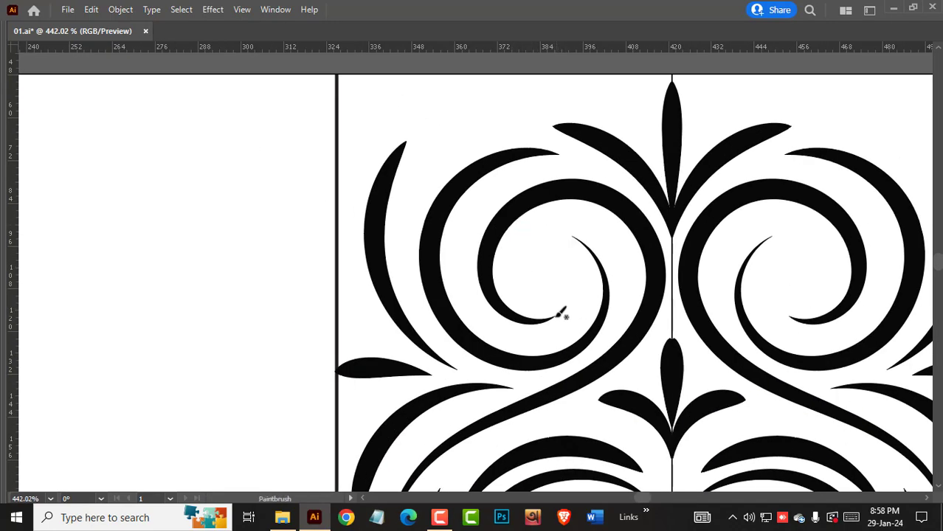
pyautogui.moveTo(511, 269); pyautogui.dragTo(508, 260)
pyautogui.hotkey('ctrl', 'z')
pyautogui.moveTo(536, 293)
pyautogui.mouseDown()
pyautogui.moveTo(565, 309)
pyautogui.moveTo(481, 185)
pyautogui.moveTo(668, 303)
pyautogui.mouseUp()
# Step: Paint an arc over the middle curl that meets its mirror at the axis, and a slim teardrop on the axis above it
pyautogui.scroll(-5, 606, 278)
pyautogui.scroll(6, 502, 191)
pyautogui.moveTo(667, 275); pyautogui.dragTo(630, 337)
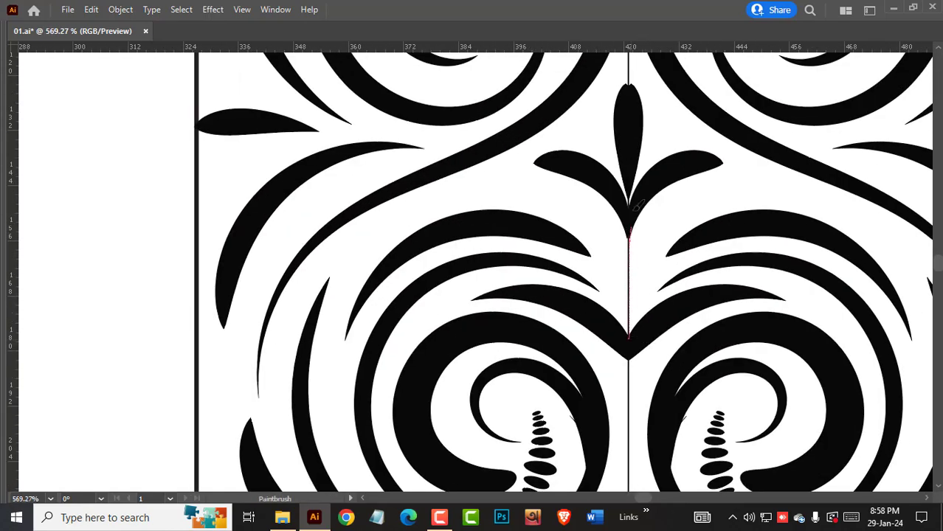
pyautogui.moveTo(634, 210); pyautogui.dragTo(632, 208)
pyautogui.moveTo(645, 216)
pyautogui.mouseDown()
pyautogui.moveTo(589, 341)
pyautogui.moveTo(520, 191)
pyautogui.mouseUp()
# Step: Paint a slender upright leaf beside the mirror axis, between the dotted stroke and the central lotus
pyautogui.moveTo(520, 192)
pyautogui.mouseDown()
pyautogui.moveTo(627, 255)
pyautogui.moveTo(616, 423)
pyautogui.mouseUp()
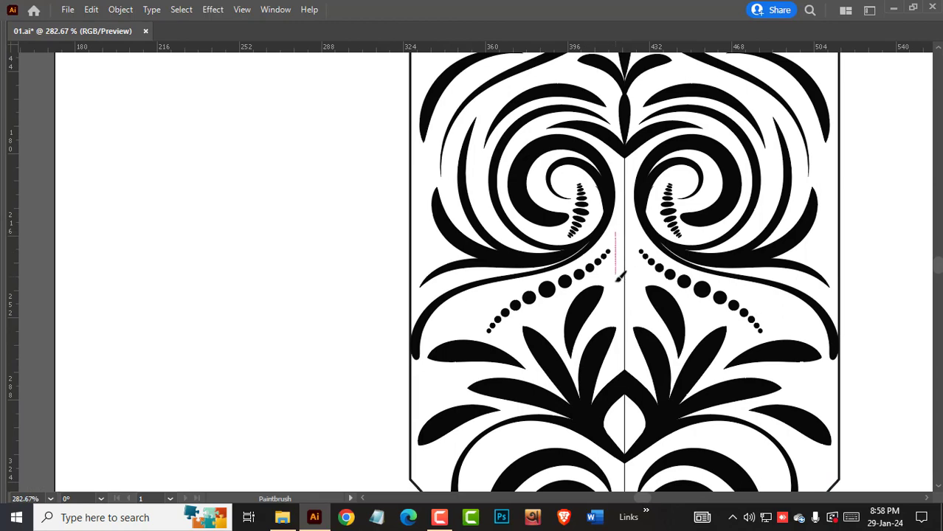
pyautogui.moveTo(620, 275); pyautogui.dragTo(614, 314)
pyautogui.moveTo(506, 255); pyautogui.dragTo(493, 351)
# Step: Fill the gaps along the left panel edge, beside the lotus leaves and around the lower scroll with small leaf strokes
pyautogui.moveTo(466, 317); pyautogui.dragTo(467, 315)
pyautogui.moveTo(512, 165)
pyautogui.mouseDown()
pyautogui.moveTo(526, 348)
pyautogui.moveTo(520, 423)
pyautogui.mouseUp()
pyautogui.moveTo(514, 298); pyautogui.dragTo(562, 234)
pyautogui.moveTo(576, 436); pyautogui.dragTo(414, 154)
pyautogui.moveTo(561, 295); pyautogui.dragTo(56, 295)
pyautogui.moveTo(586, 355); pyautogui.dragTo(811, 354)
pyautogui.moveTo(367, 355)
pyautogui.mouseDown()
pyautogui.moveTo(492, 316)
pyautogui.moveTo(540, 362)
pyautogui.mouseUp()
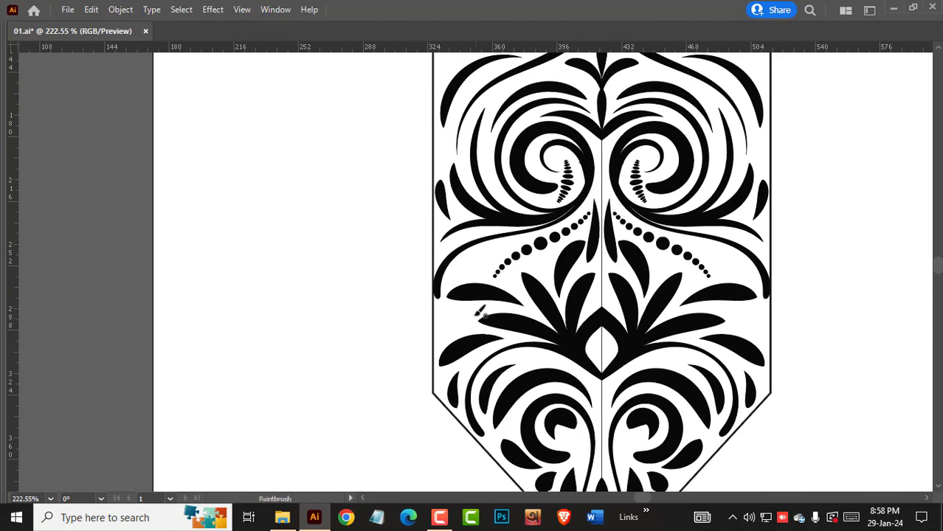
pyautogui.moveTo(456, 378)
pyautogui.mouseDown()
pyautogui.moveTo(491, 260)
pyautogui.moveTo(477, 254)
pyautogui.mouseUp()
pyautogui.moveTo(492, 208); pyautogui.dragTo(496, 326)
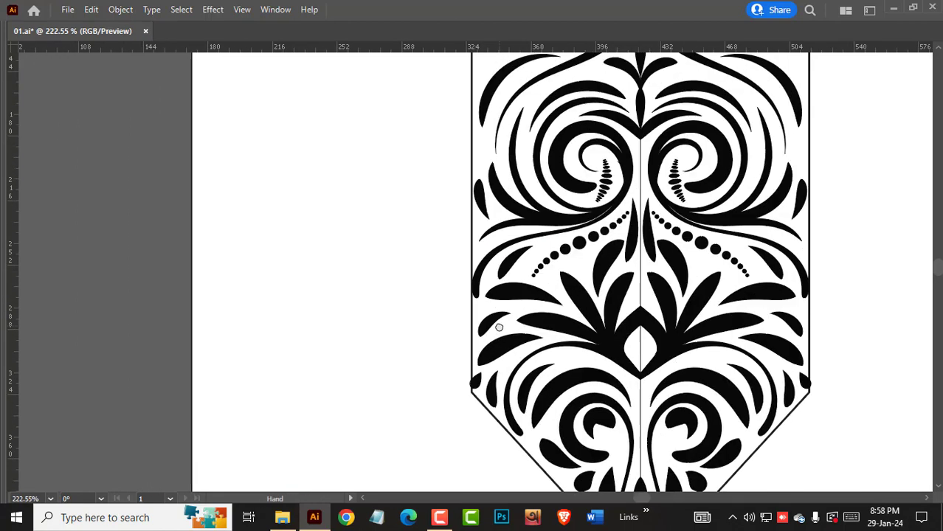
# Step: Paint leaf strokes outside the top scroll and a curved arc filling the panel's upper-left corner
pyautogui.moveTo(507, 247); pyautogui.dragTo(526, 349)
pyautogui.moveTo(522, 172); pyautogui.dragTo(520, 315)
pyautogui.moveTo(514, 277); pyautogui.dragTo(495, 231)
pyautogui.moveTo(517, 205); pyautogui.dragTo(517, 308)
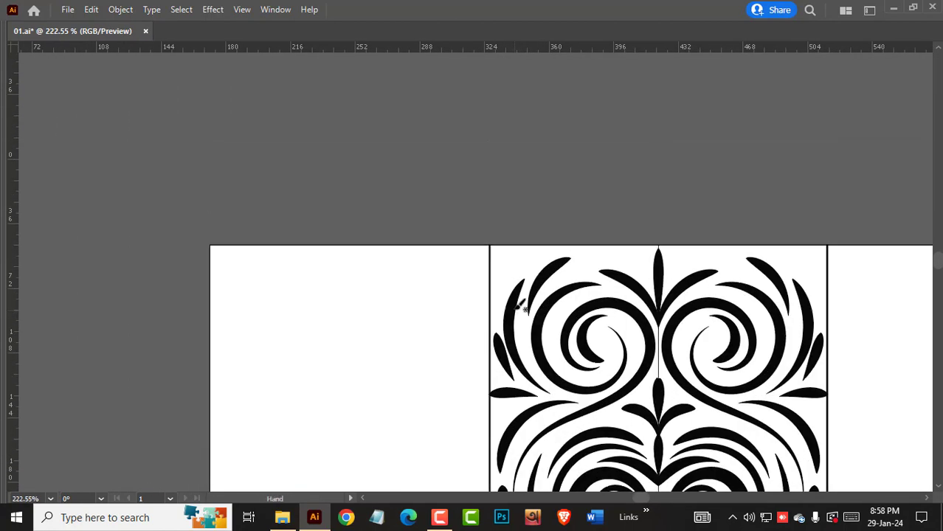
pyautogui.moveTo(566, 251); pyautogui.dragTo(540, 309)
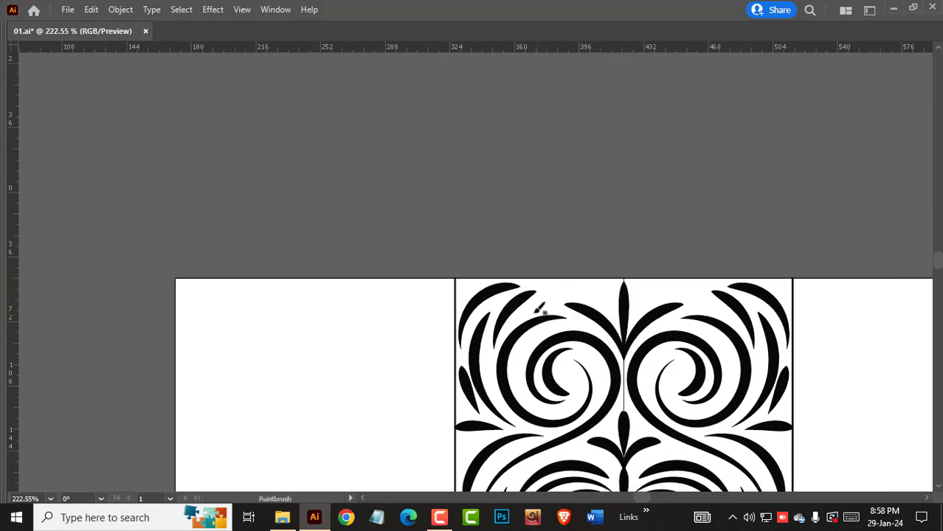
# Step: Paint a wavy tapered stroke along the panel's top edge to the axis, plus small drops beside it and on the left edge
pyautogui.moveTo(588, 286); pyautogui.dragTo(665, 261)
pyautogui.moveTo(648, 330); pyautogui.dragTo(559, 187)
pyautogui.moveTo(422, 148)
pyautogui.mouseDown()
pyautogui.moveTo(476, 147)
pyautogui.moveTo(496, 134)
pyautogui.mouseUp()
pyautogui.moveTo(661, 413); pyautogui.dragTo(506, 232)
pyautogui.moveTo(507, 314); pyautogui.dragTo(444, 312)
pyautogui.moveTo(444, 311); pyautogui.dragTo(519, 143)
pyautogui.moveTo(519, 144); pyautogui.dragTo(616, 322)
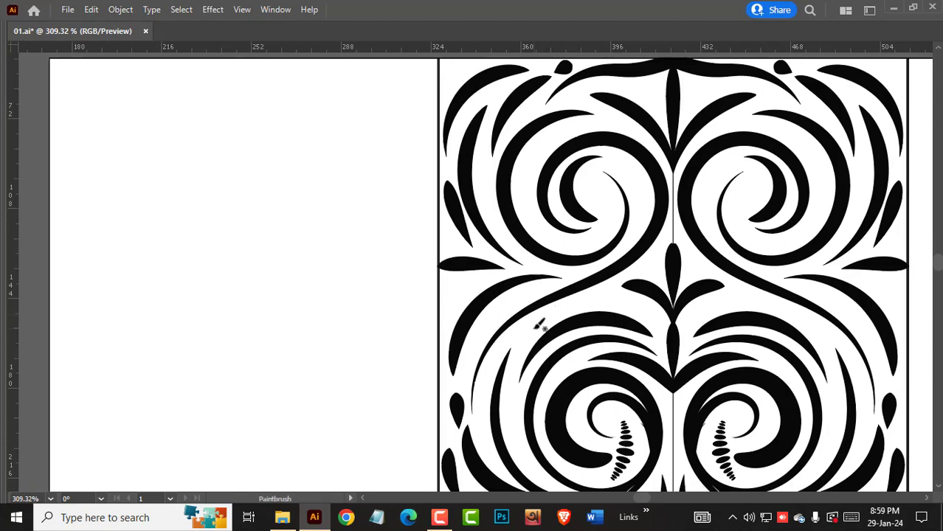
# Step: Paint a short leaf in the gap between the top scroll's stem and the arc over the middle curl, undoing the unsuitable strokes
pyautogui.press('Tab')
pyautogui.scroll(5, 820, 292)
pyautogui.press('Tab')
pyautogui.hotkey('ctrl', 'z')
pyautogui.moveTo(629, 303); pyautogui.dragTo(656, 322)
pyautogui.hotkey('ctrl', 'z')
pyautogui.moveTo(627, 284)
pyautogui.mouseDown()
pyautogui.moveTo(577, 362)
pyautogui.moveTo(607, 391)
pyautogui.mouseUp()
# Step: Fill the inside of the top curl with short leaf strokes, undoing the last unsuitable one
pyautogui.moveTo(542, 388)
pyautogui.mouseDown()
pyautogui.moveTo(556, 336)
pyautogui.moveTo(637, 337)
pyautogui.moveTo(580, 336)
pyautogui.mouseUp()
pyautogui.moveTo(653, 288); pyautogui.dragTo(493, 282)
pyautogui.moveTo(480, 248); pyautogui.dragTo(497, 274)
pyautogui.moveTo(474, 301)
pyautogui.mouseDown()
pyautogui.moveTo(514, 289)
pyautogui.moveTo(510, 271)
pyautogui.moveTo(505, 286)
pyautogui.mouseUp()
pyautogui.hotkey('ctrl', 'z')
pyautogui.moveTo(522, 334)
pyautogui.mouseDown()
pyautogui.moveTo(522, 274)
pyautogui.moveTo(566, 215)
pyautogui.mouseUp()
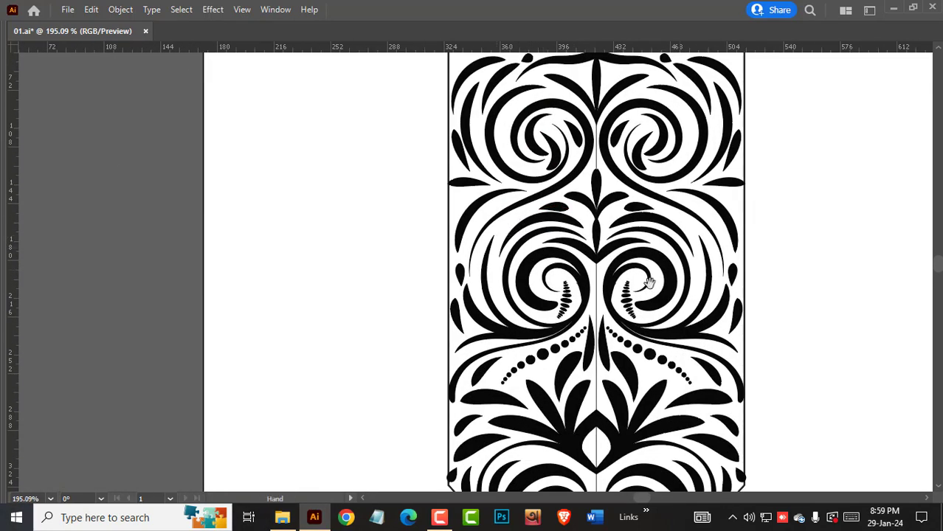
pyautogui.moveTo(650, 283); pyautogui.dragTo(423, 179)
pyautogui.moveTo(427, 339); pyautogui.dragTo(487, 345)
pyautogui.moveTo(214, 229); pyautogui.dragTo(498, 380)
pyautogui.moveTo(561, 235); pyautogui.dragTo(438, 241)
pyautogui.moveTo(658, 410); pyautogui.dragTo(469, 413)
pyautogui.press('Tab')
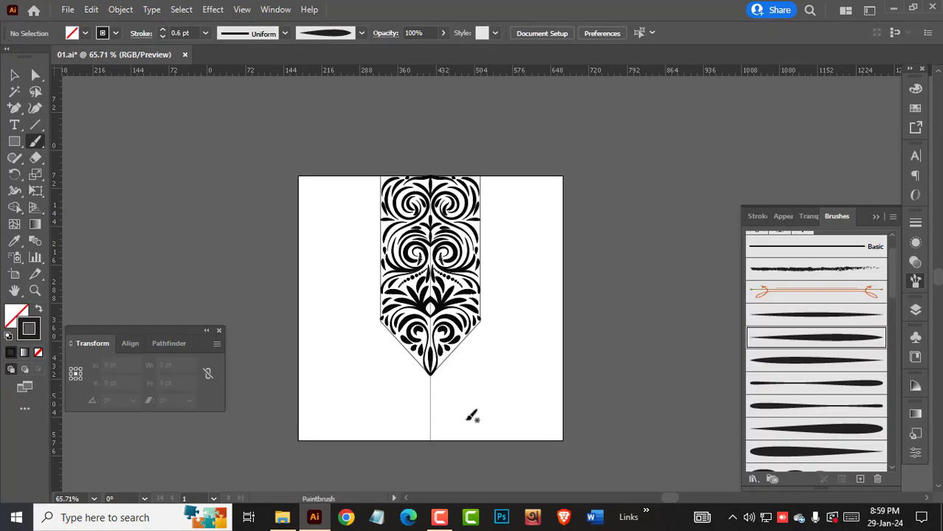
pyautogui.click(439, 518)
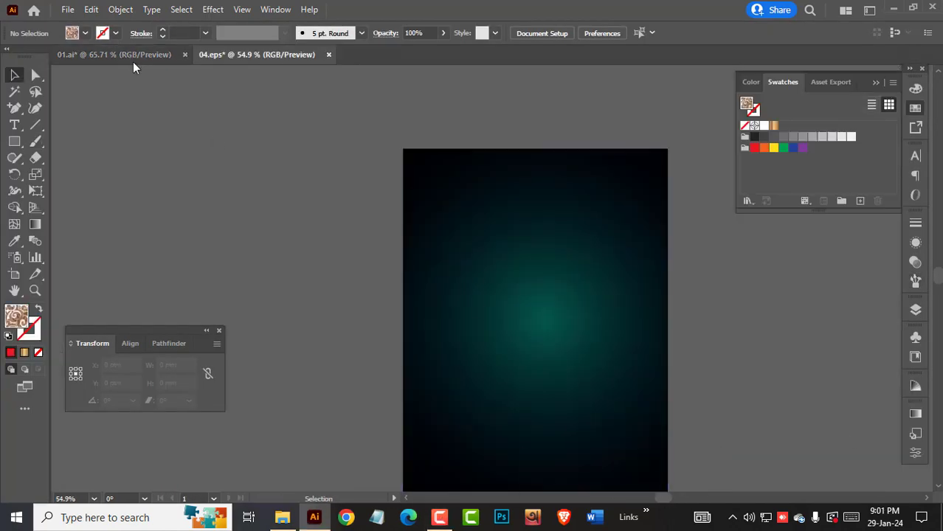
# Step: Select all the artwork in 01.ai and expand its appearance
pyautogui.click(133, 56)
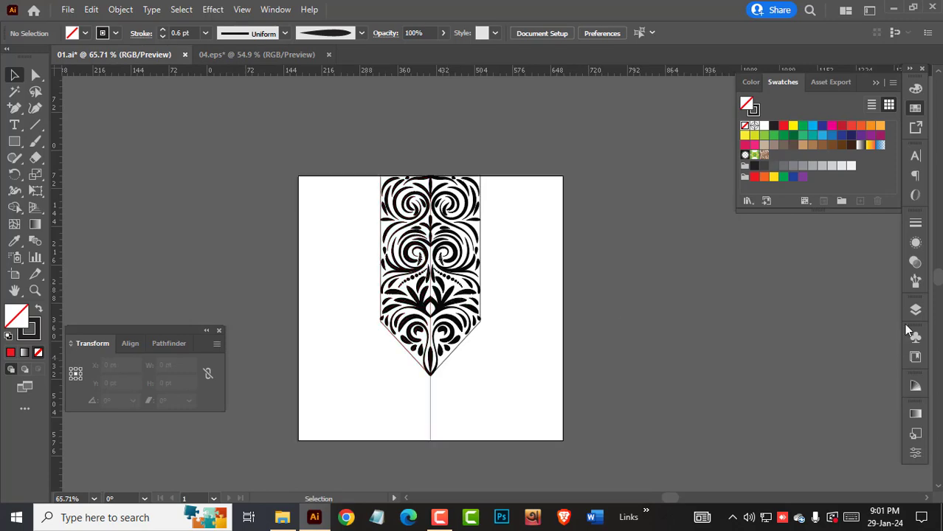
pyautogui.click(915, 281)
pyautogui.moveTo(306, 118); pyautogui.dragTo(627, 465)
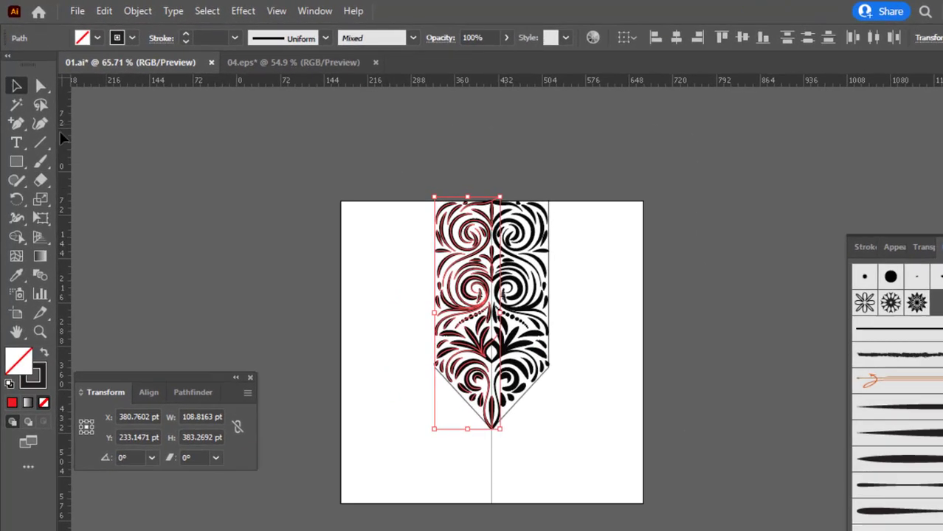
pyautogui.click(120, 9)
pyautogui.click(184, 183)
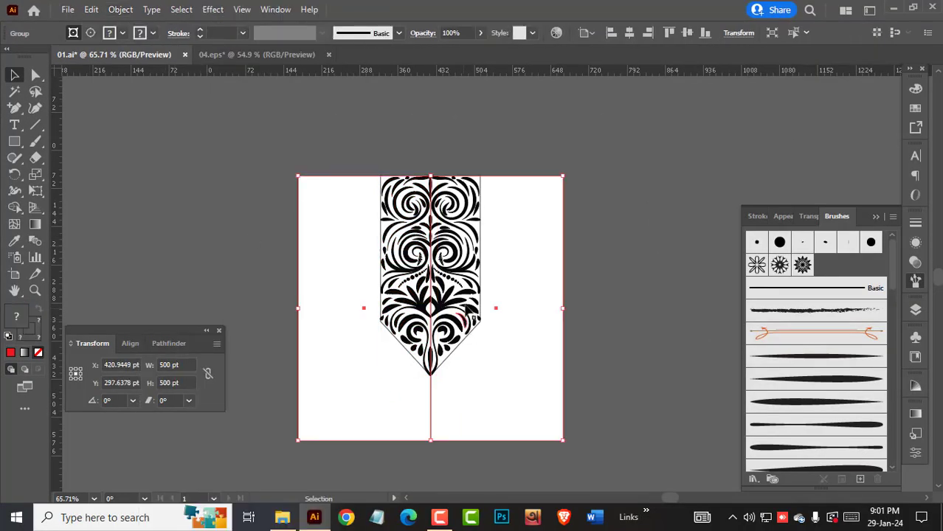
# Step: Merge the expanded ornament's shapes with the Pathfinder Merge operation
pyautogui.click(176, 344)
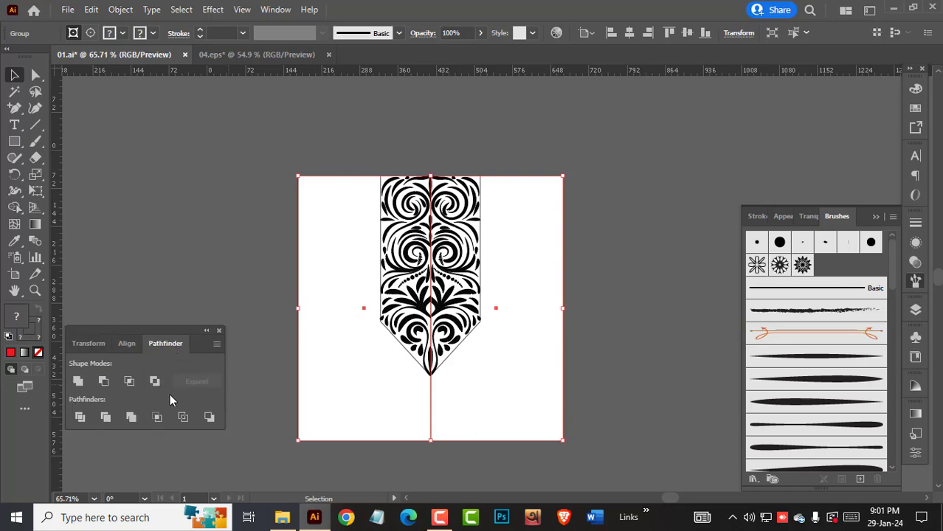
pyautogui.click(132, 418)
pyautogui.hotkey('ctrl', 'space')
pyautogui.moveTo(464, 353); pyautogui.dragTo(539, 382)
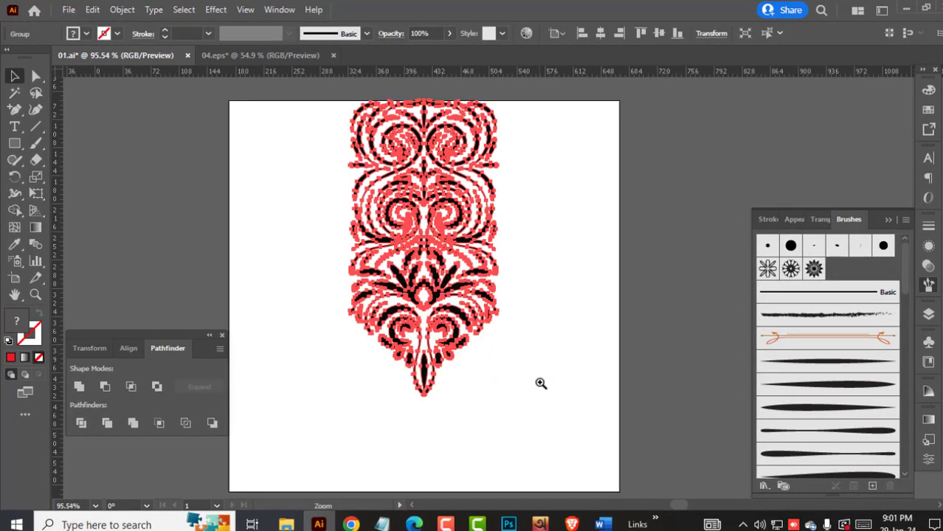
# Step: Copy the merged ornament into the 04.eps document and place it beside the dark teal artboard
pyautogui.click(92, 10)
pyautogui.click(115, 77)
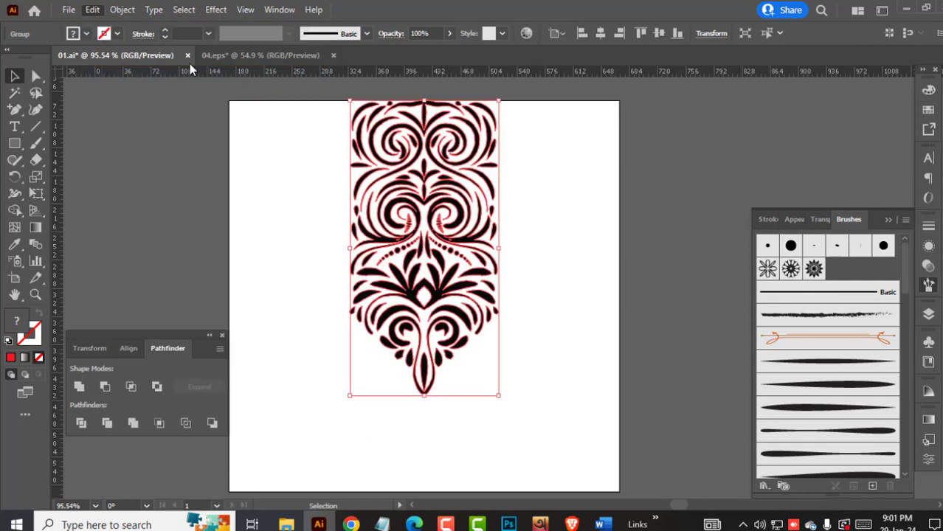
pyautogui.click(237, 56)
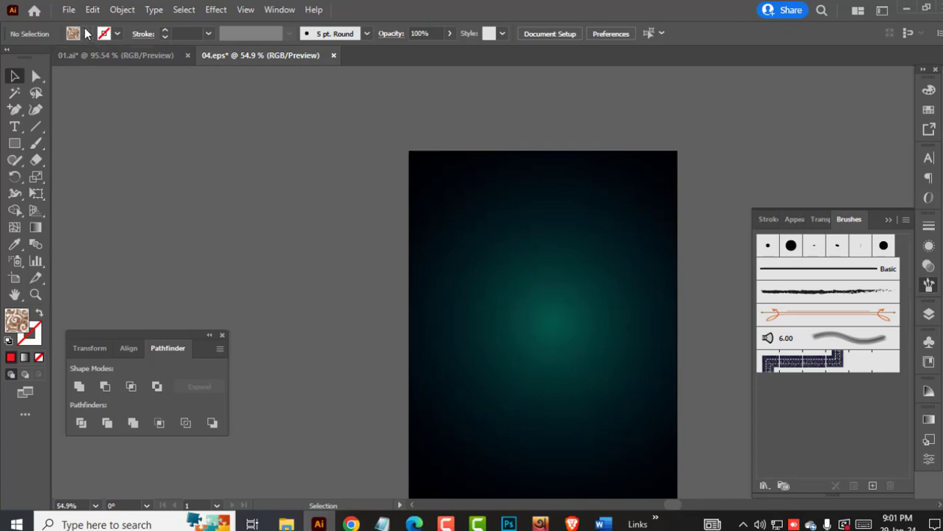
pyautogui.click(93, 9)
pyautogui.click(118, 92)
pyautogui.moveTo(564, 299); pyautogui.dragTo(341, 347)
pyautogui.click(268, 366)
pyautogui.scroll(4, 271, 365)
# Step: Ungroup the pasted ornament and shift it slightly on the pasteboard
pyautogui.click(380, 339)
pyautogui.rightClick(374, 340)
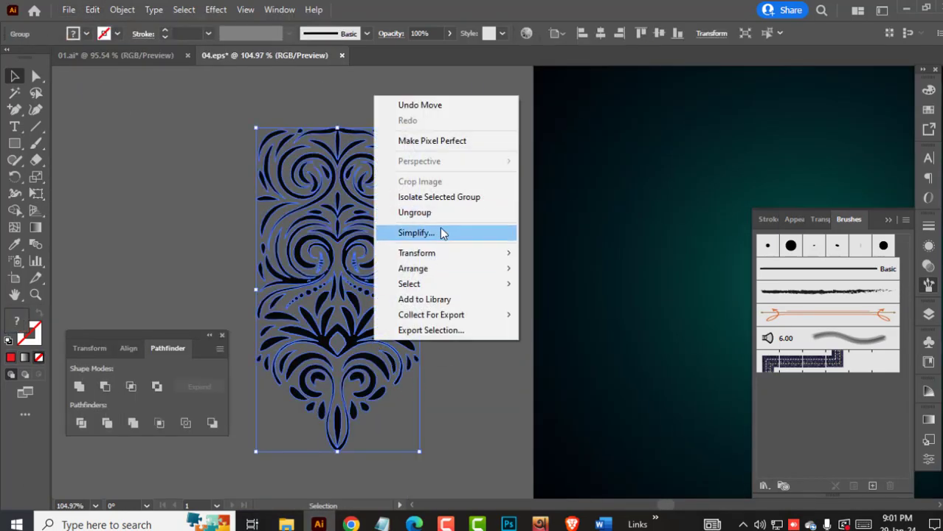
pyautogui.click(421, 214)
pyautogui.click(230, 118)
pyautogui.moveTo(273, 150); pyautogui.dragTo(282, 159)
# Step: Try to unite the ornament's shapes with Pathfinder
pyautogui.click(96, 351)
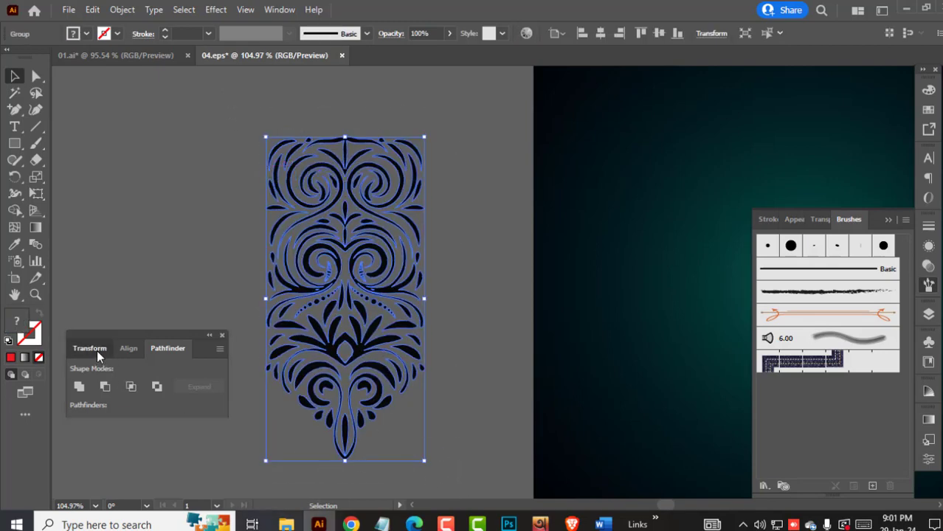
pyautogui.click(158, 347)
pyautogui.click(80, 386)
# Step: Separate the ornament's black shapes from the merged result into their own group and delete the leftover shapes
pyautogui.rightClick(340, 90)
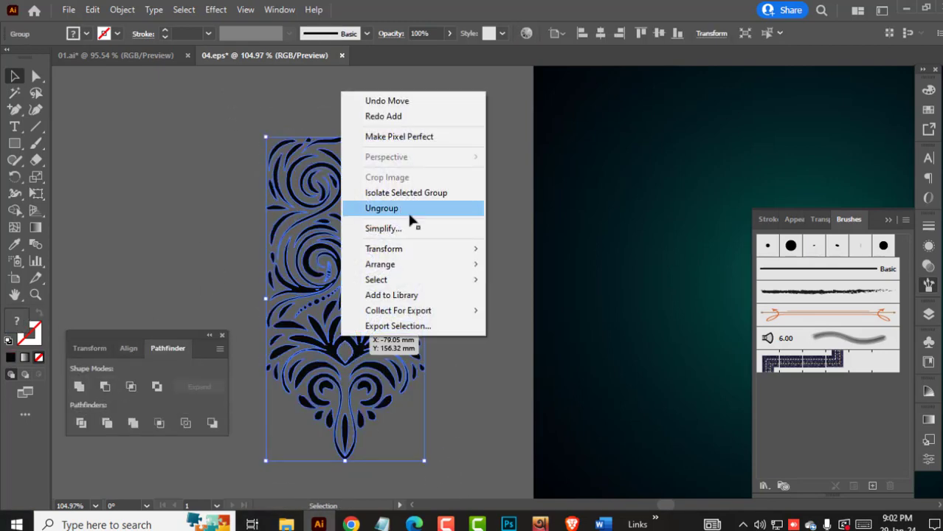
pyautogui.click(402, 206)
pyautogui.click(385, 359)
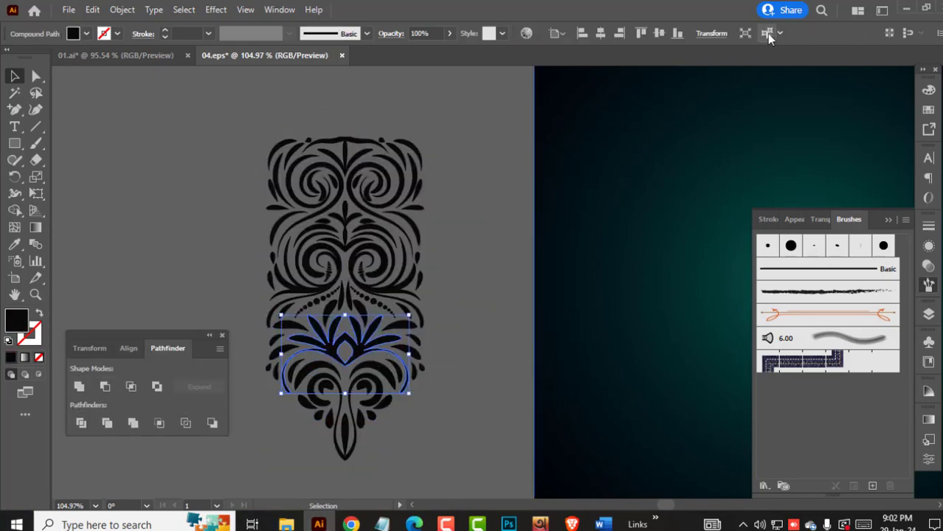
pyautogui.hotkey('ctrl', 'a')
pyautogui.hotkey('ctrl', 'g')
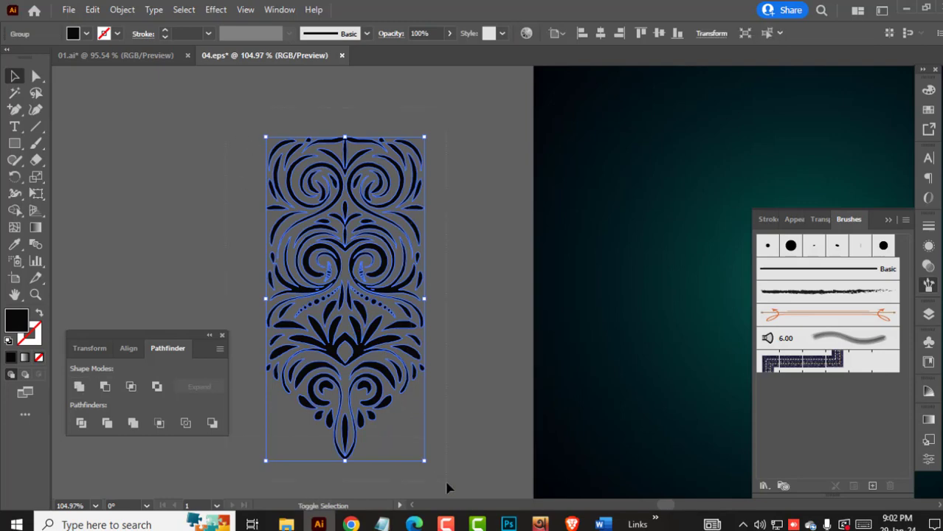
pyautogui.moveTo(446, 482); pyautogui.dragTo(446, 481)
pyautogui.press('Delete')
# Step: Move the grouped ornament onto the dark teal artboard
pyautogui.press('Tab')
pyautogui.scroll(-4, 404, 466)
pyautogui.moveTo(363, 379); pyautogui.dragTo(289, 326)
pyautogui.click(233, 317)
pyautogui.moveTo(264, 304); pyautogui.dragTo(476, 329)
pyautogui.press('Tab')
# Step: Fill the ornament with the gold gradient swatch, and enlarge and reposition it on the artboard
pyautogui.click(928, 110)
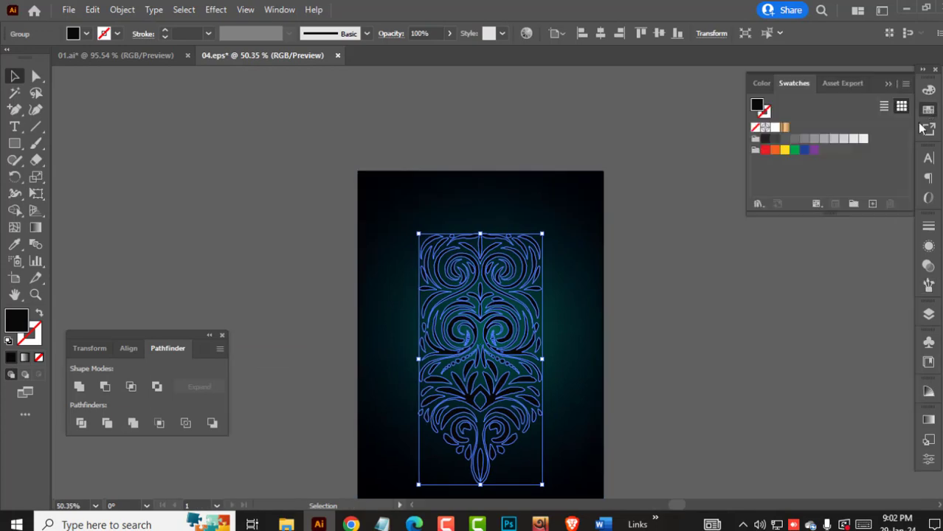
pyautogui.click(784, 128)
pyautogui.moveTo(542, 359); pyautogui.dragTo(556, 360)
pyautogui.moveTo(520, 402); pyautogui.dragTo(526, 292)
pyautogui.click(717, 317)
pyautogui.moveTo(717, 318); pyautogui.dragTo(734, 393)
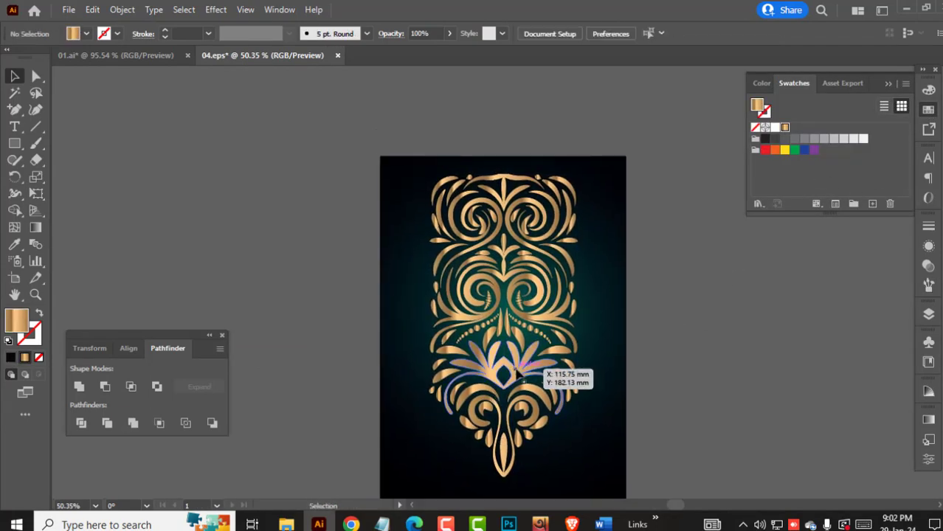
# Step: Run one continuous gold gradient diagonally across the whole ornament from its lower left to its upper right with the Gradient tool
pyautogui.click(553, 377)
pyautogui.press('g')
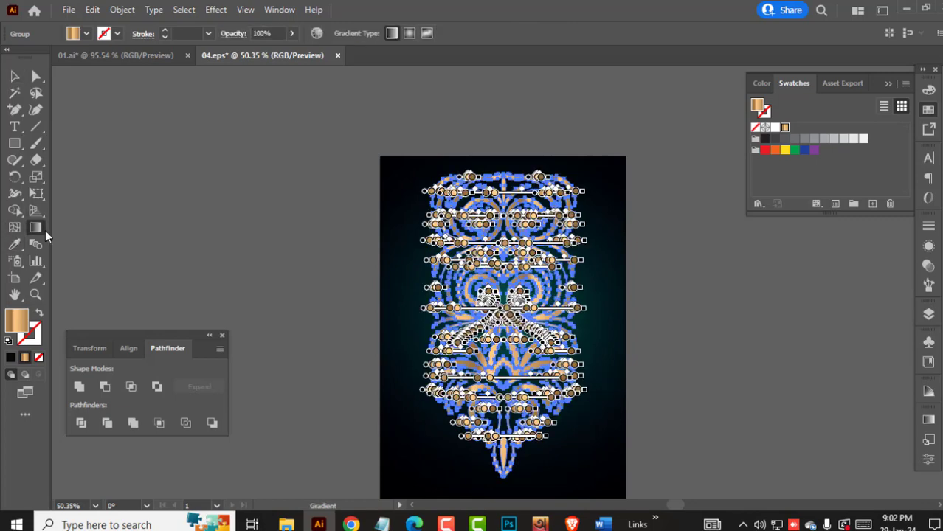
pyautogui.moveTo(396, 454); pyautogui.dragTo(669, 286)
pyautogui.keyDown('ctrl'); pyautogui.click(646, 374); pyautogui.keyUp('ctrl')
pyautogui.moveTo(646, 375); pyautogui.dragTo(616, 356)
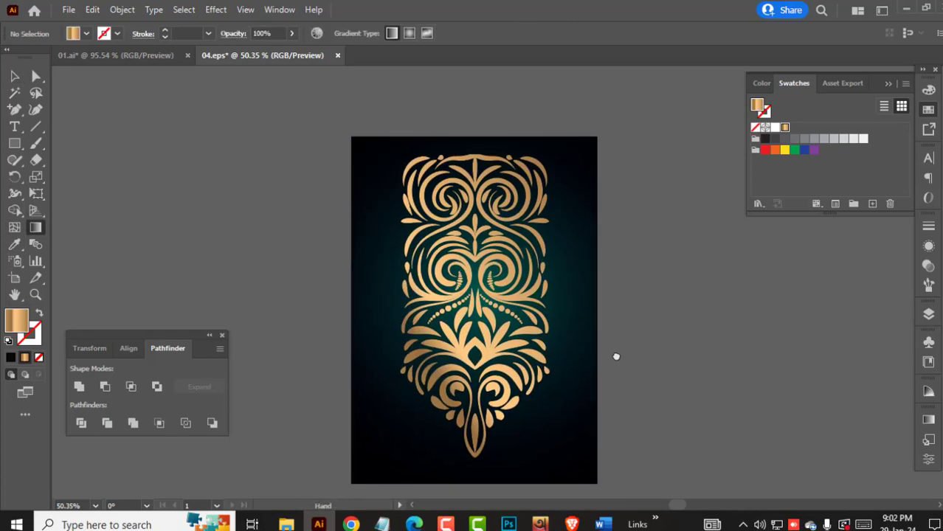
pyautogui.press('v')
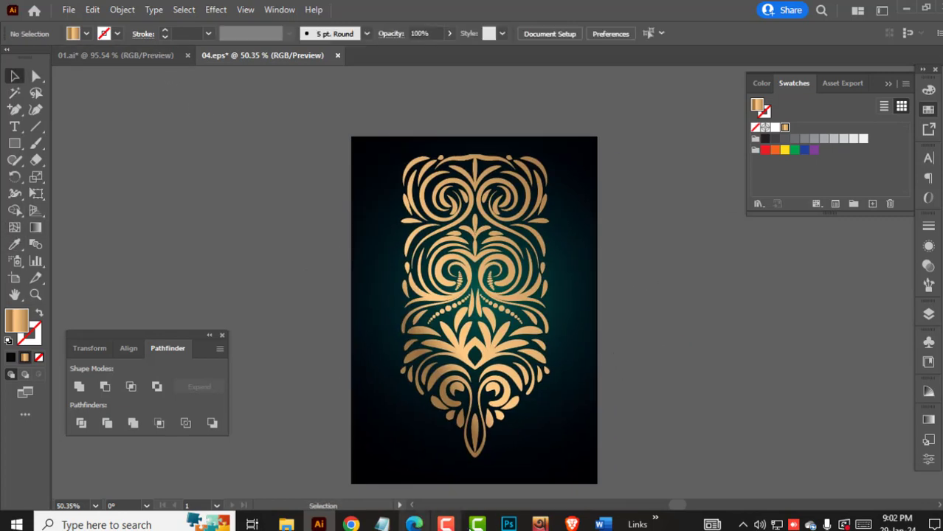